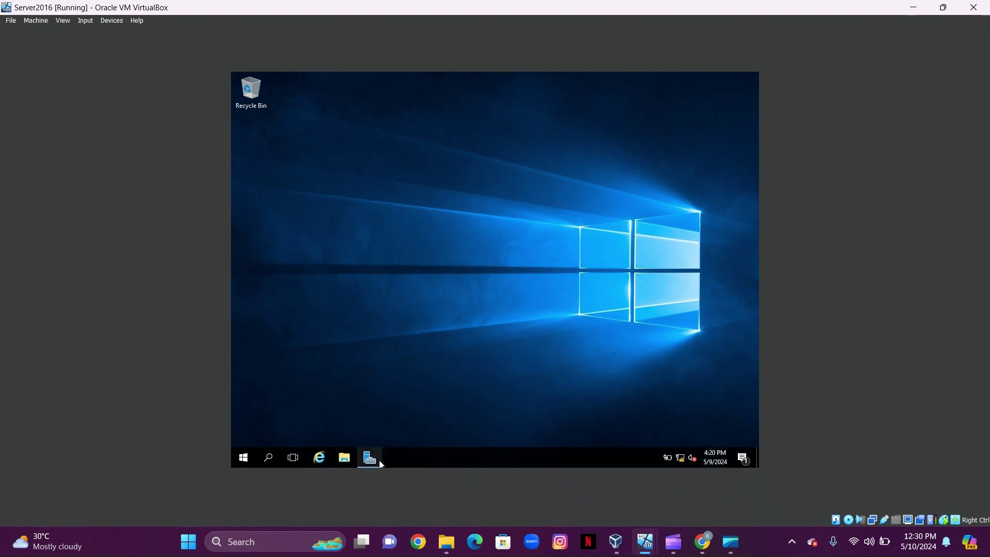
- Start the Add Roles and Features Wizard with role-based installation and the local server as destination
{"action": "mouse_move", "coordinate": [370, 458]}
{"action": "left_click", "coordinate": [380, 418]}
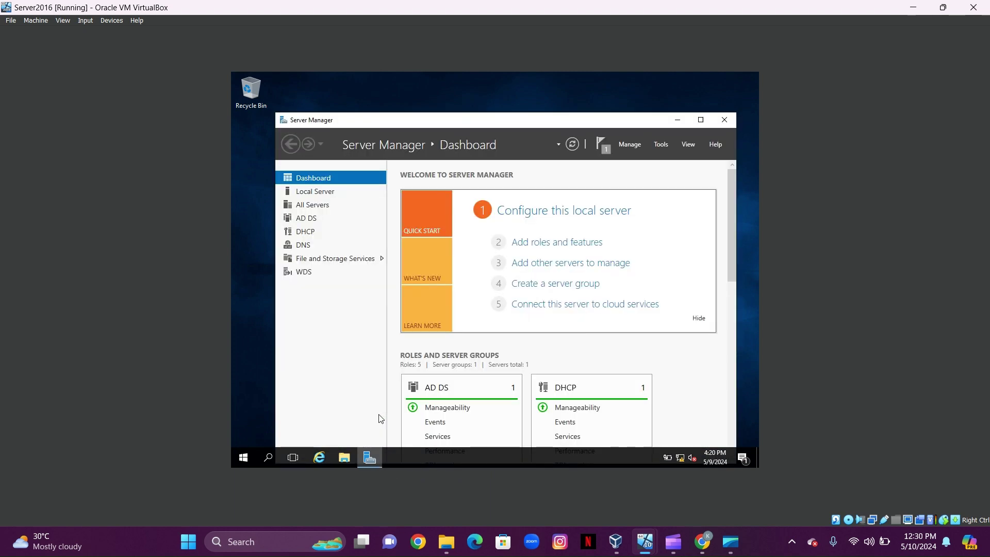
{"action": "left_click", "coordinate": [531, 244]}
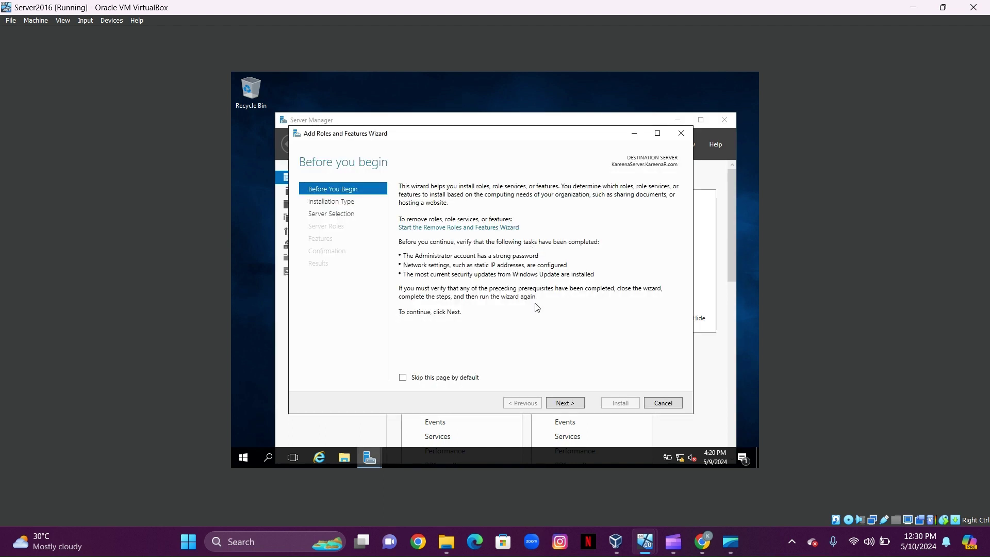
{"action": "left_click", "coordinate": [562, 404]}
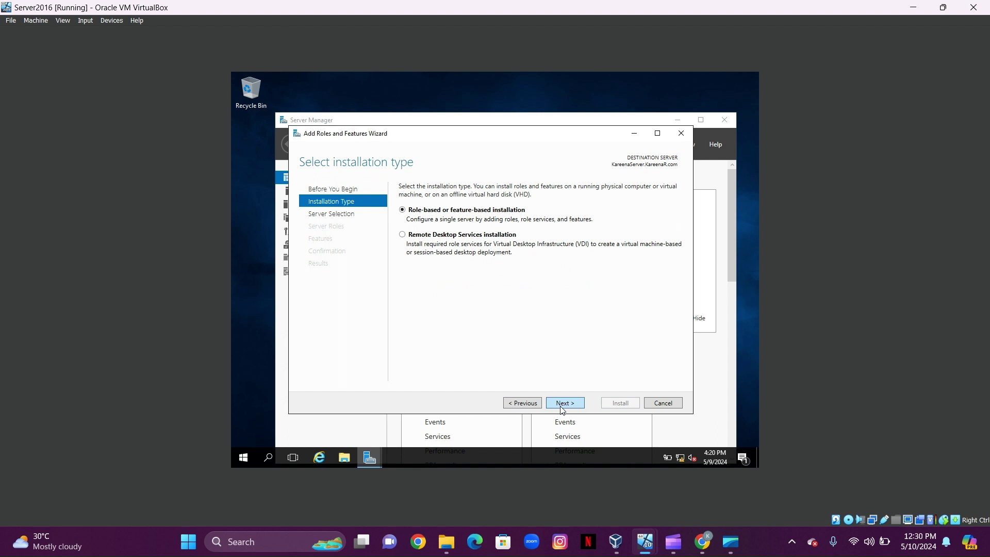
{"action": "left_click", "coordinate": [562, 405]}
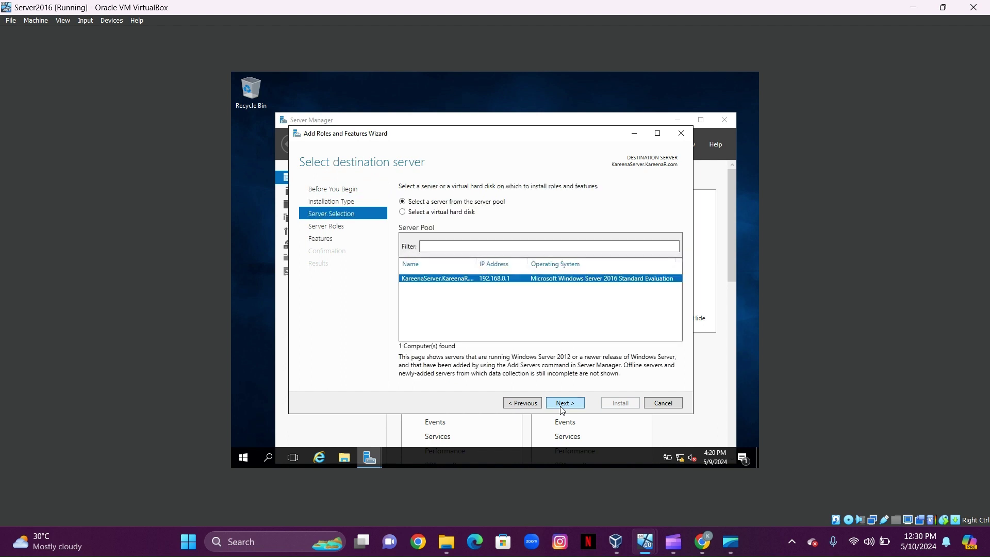
{"action": "left_click", "coordinate": [562, 405]}
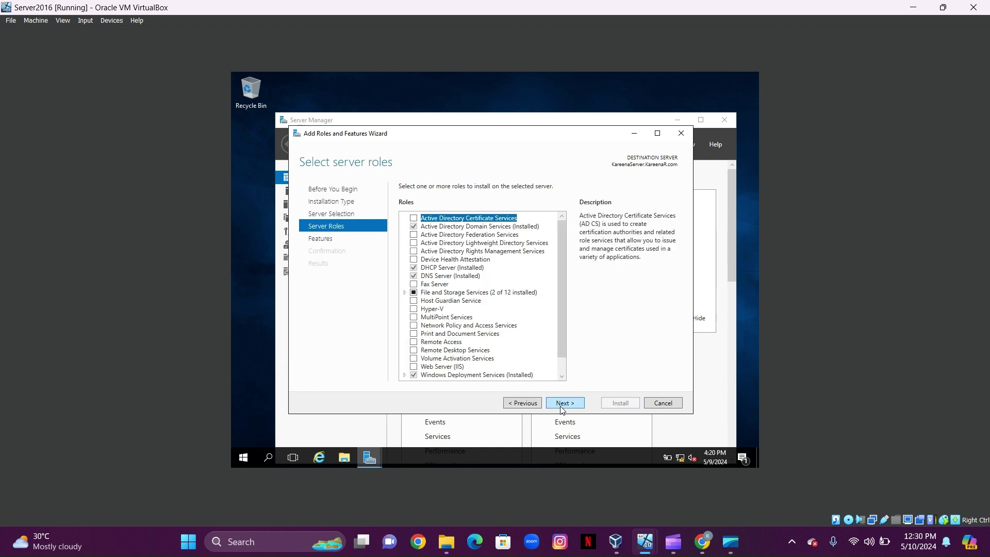
- Tick the Remote Access role and continue past Features without adding extra features
{"action": "left_click", "coordinate": [418, 343]}
{"action": "left_click", "coordinate": [416, 342]}
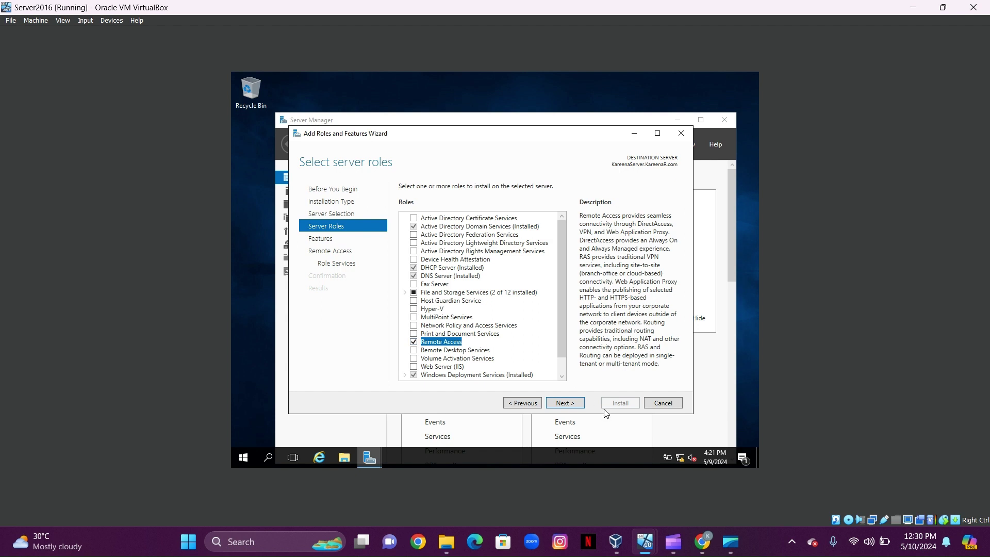
{"action": "left_click", "coordinate": [566, 403]}
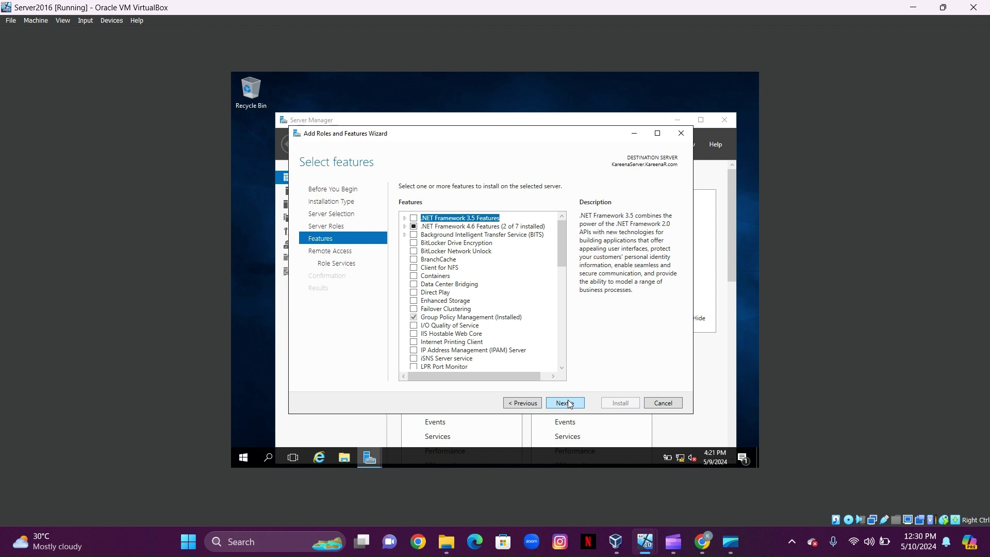
{"action": "left_click", "coordinate": [570, 404]}
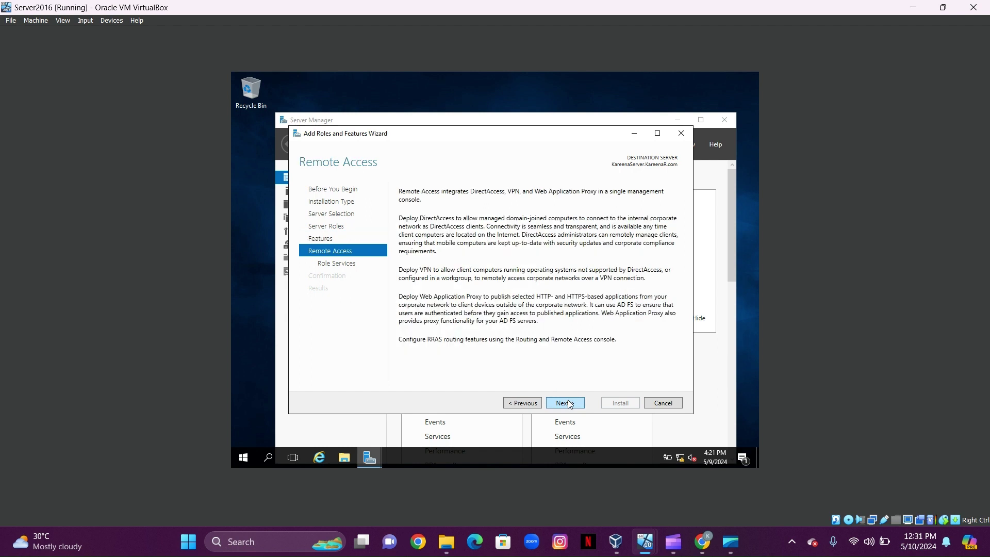
{"action": "left_click", "coordinate": [565, 403]}
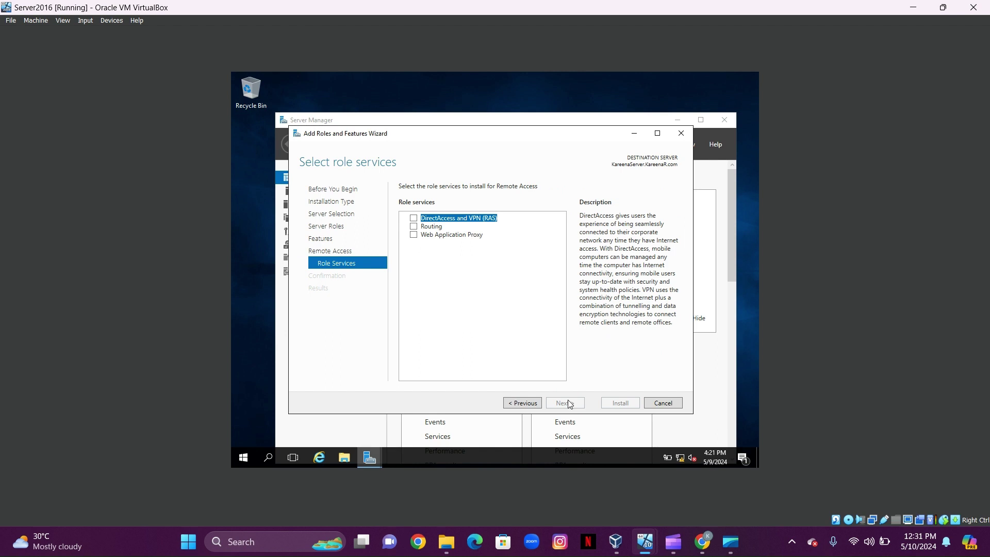
- Add the DirectAccess and VPN (RAS) role service with its required features, continuing through the IIS pages
{"action": "left_click", "coordinate": [415, 219]}
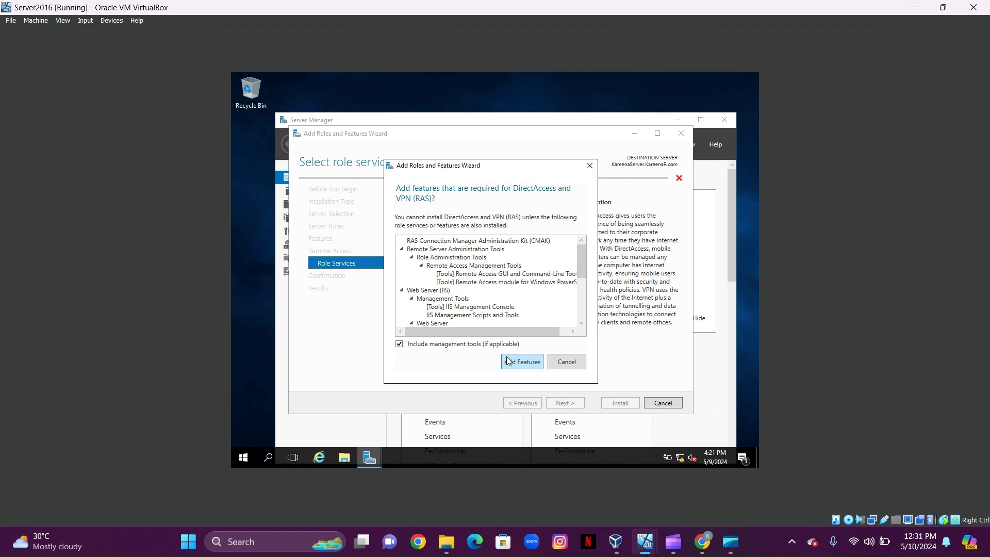
{"action": "left_click", "coordinate": [510, 361]}
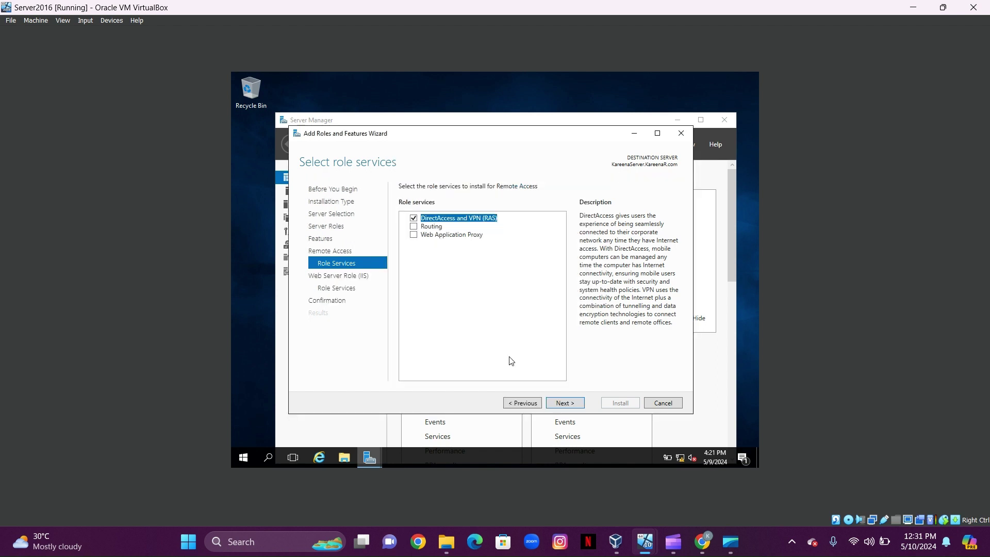
{"action": "left_click", "coordinate": [573, 408]}
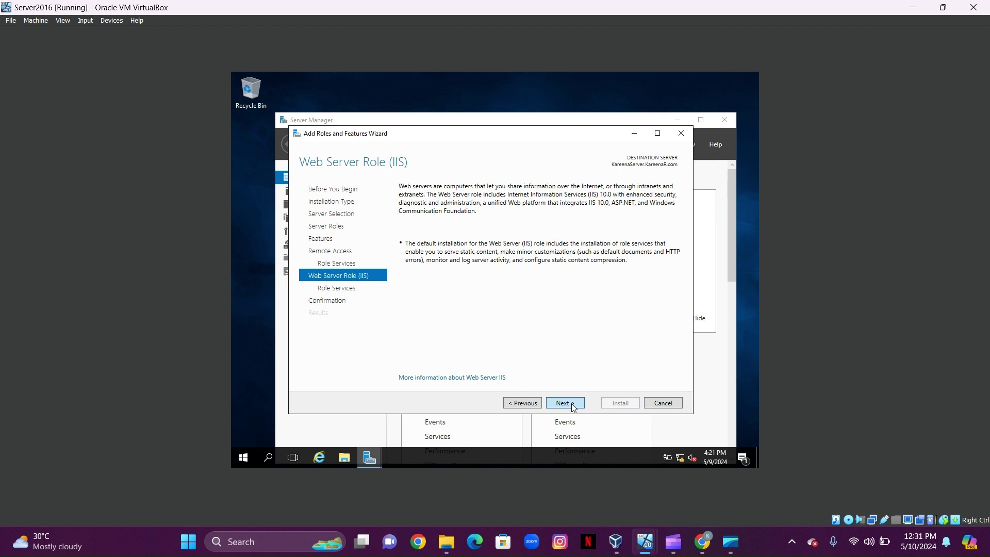
{"action": "left_click", "coordinate": [573, 408]}
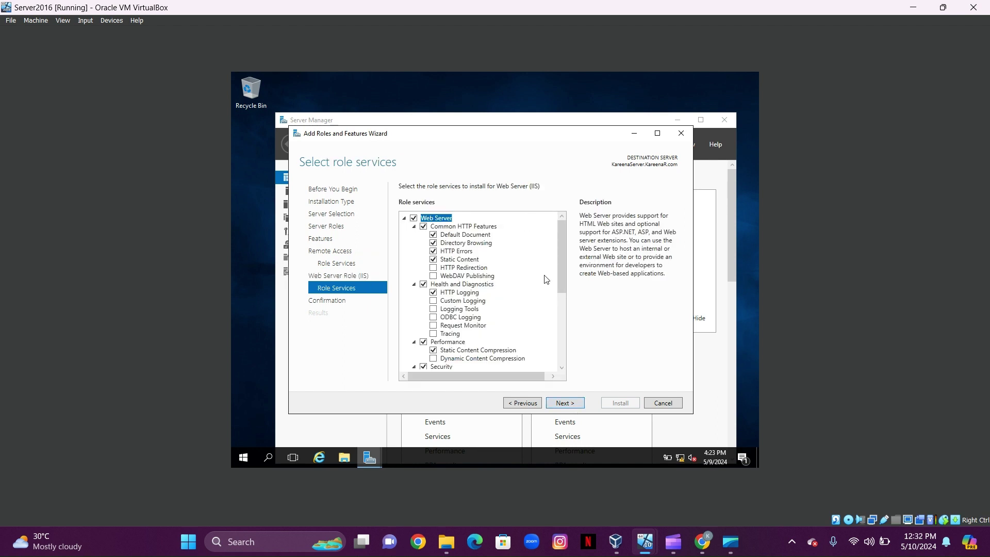
- Keep default IIS services, install the Remote Access roles, and open the Getting Started Wizard
{"action": "left_click", "coordinate": [581, 408]}
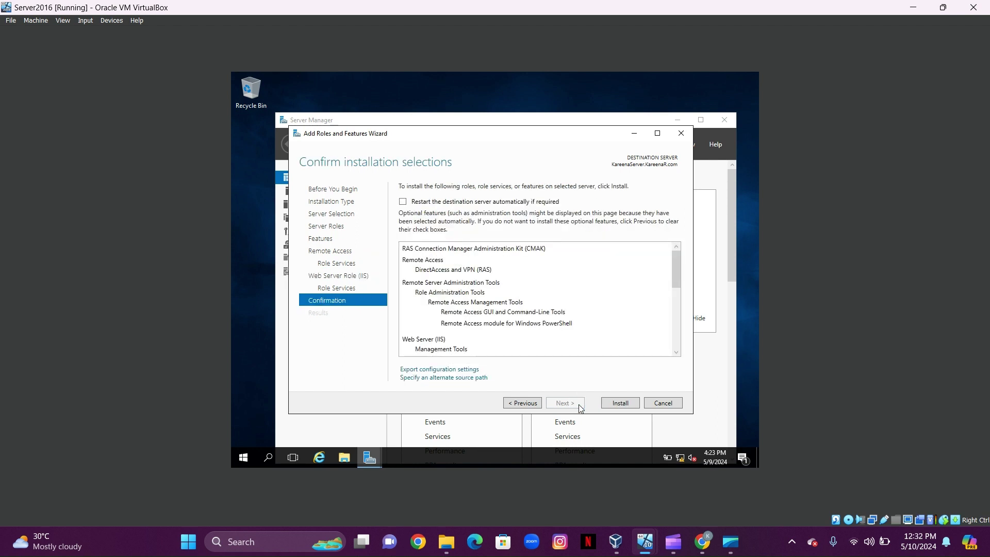
{"action": "left_click", "coordinate": [610, 408]}
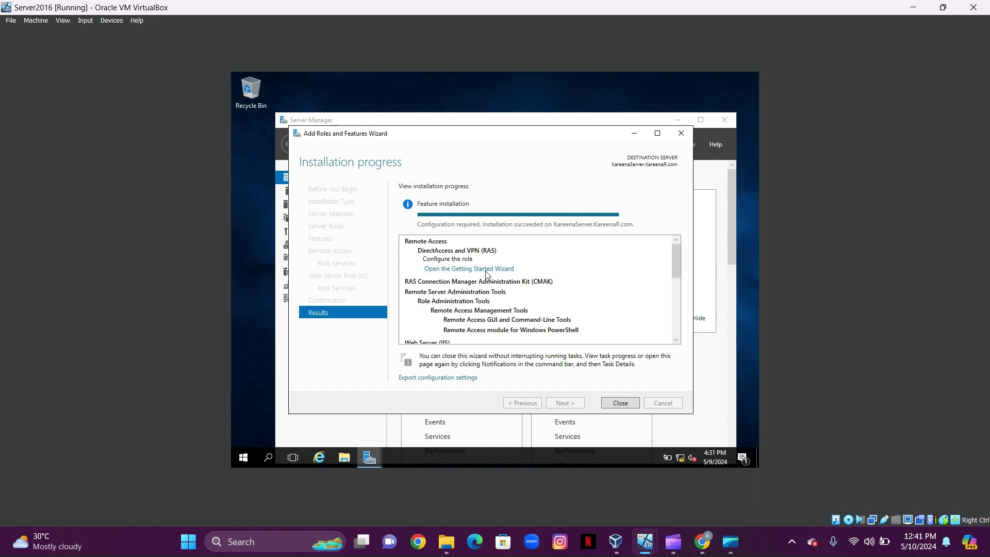
{"action": "left_click", "coordinate": [487, 269]}
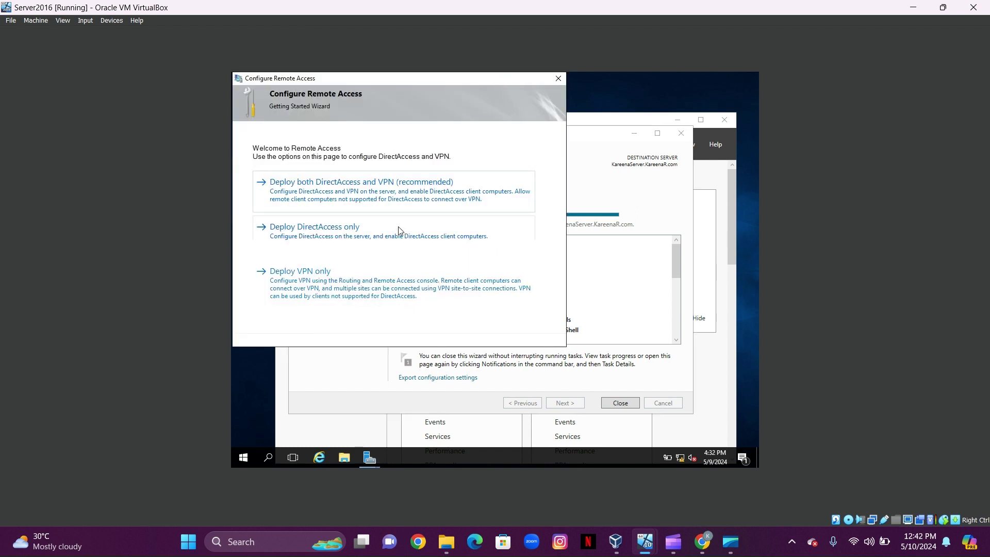
- Choose Deploy VPN only and start Configure and Enable Routing and Remote Access on the local server
{"action": "left_click", "coordinate": [367, 275]}
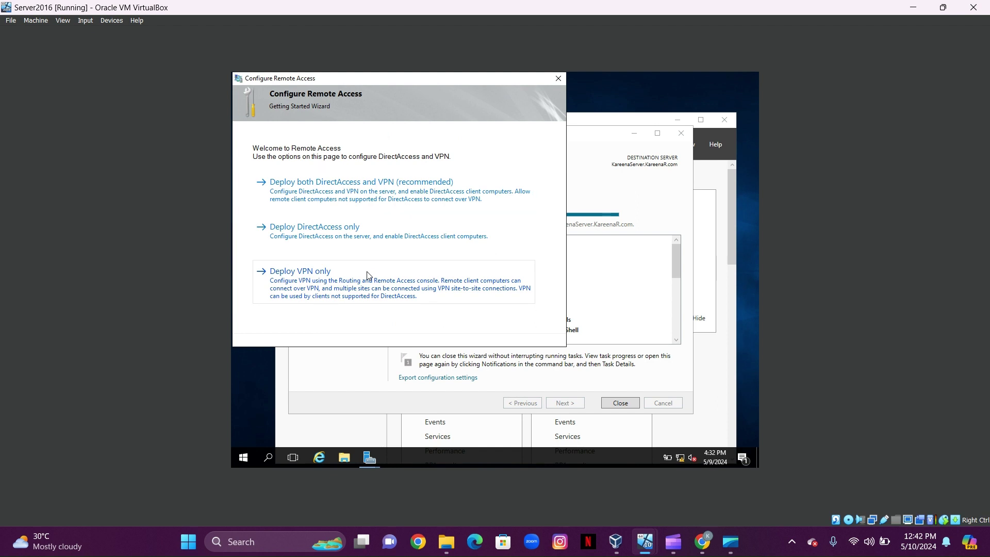
{"action": "left_click", "coordinate": [341, 162]}
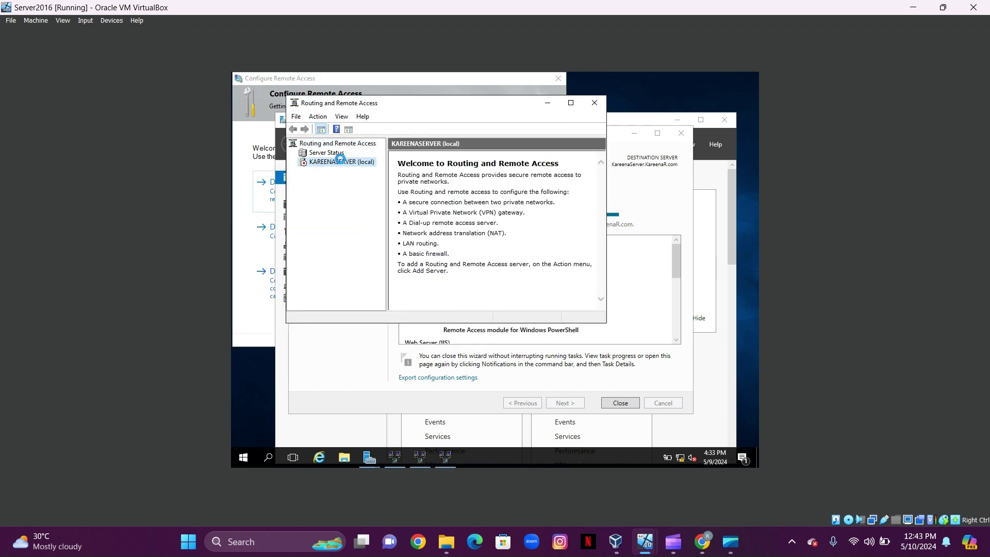
{"action": "right_click", "coordinate": [340, 162]}
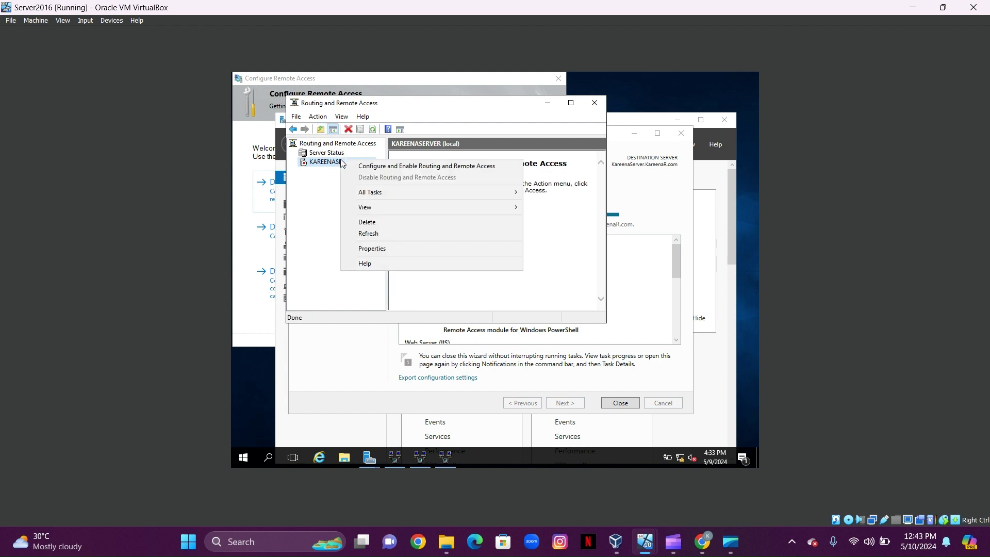
{"action": "left_click", "coordinate": [394, 168]}
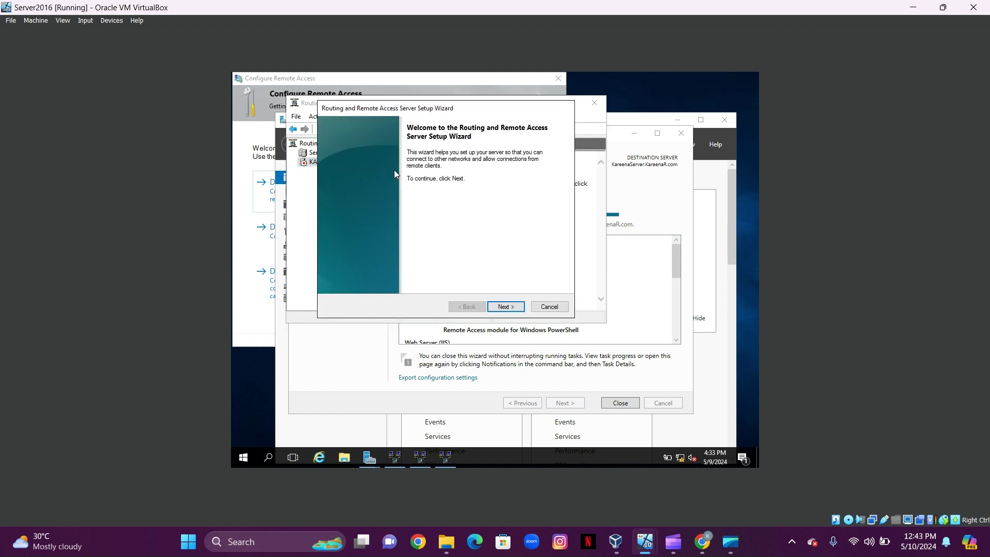
- Pick Custom configuration with only VPN access, finish, and start the Routing and Remote Access service
{"action": "left_click", "coordinate": [499, 309]}
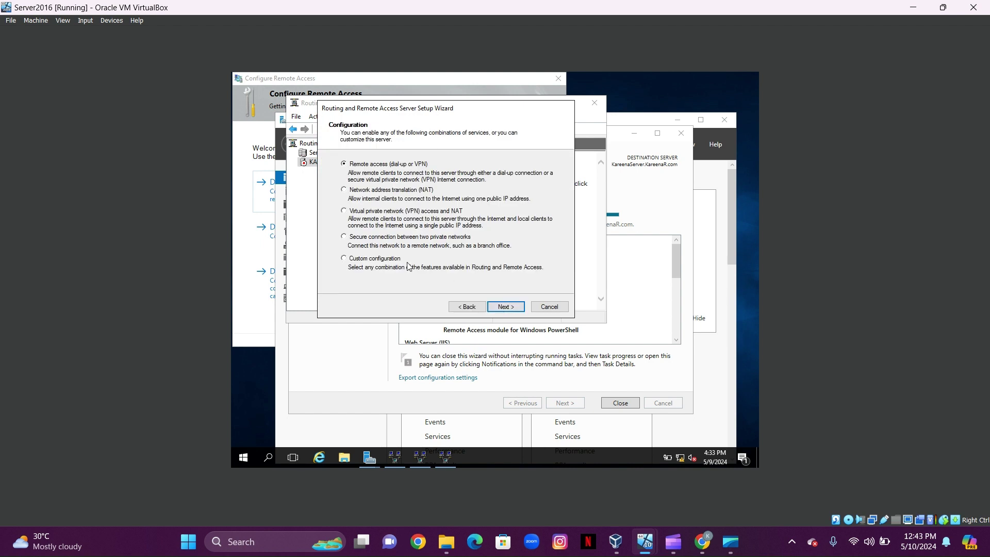
{"action": "left_click", "coordinate": [343, 261]}
{"action": "left_click", "coordinate": [503, 307]}
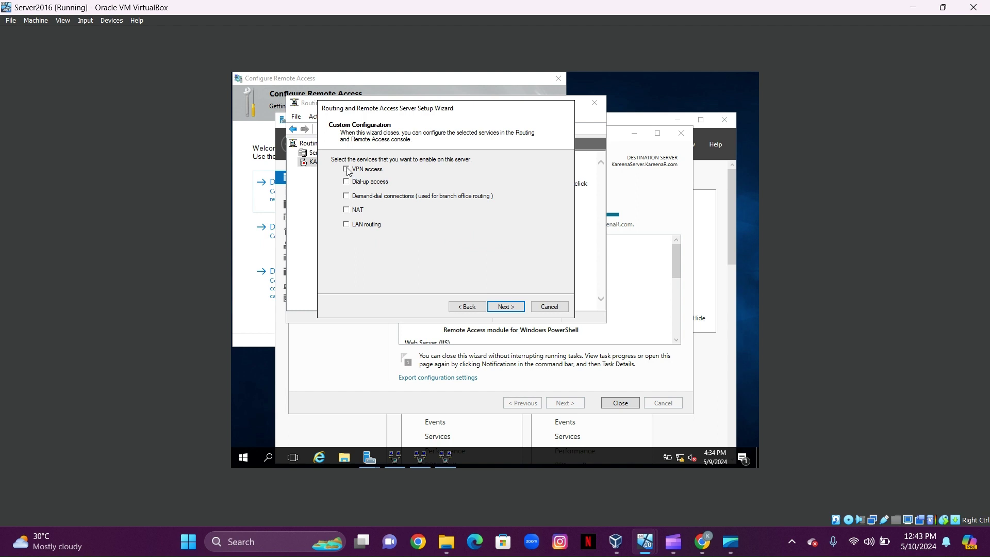
{"action": "left_click", "coordinate": [505, 308]}
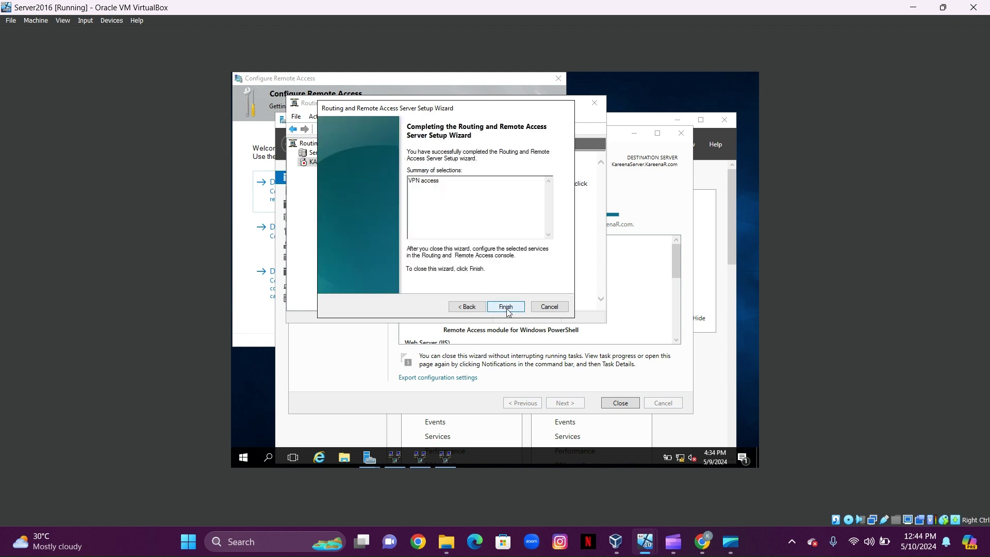
{"action": "left_click", "coordinate": [506, 308]}
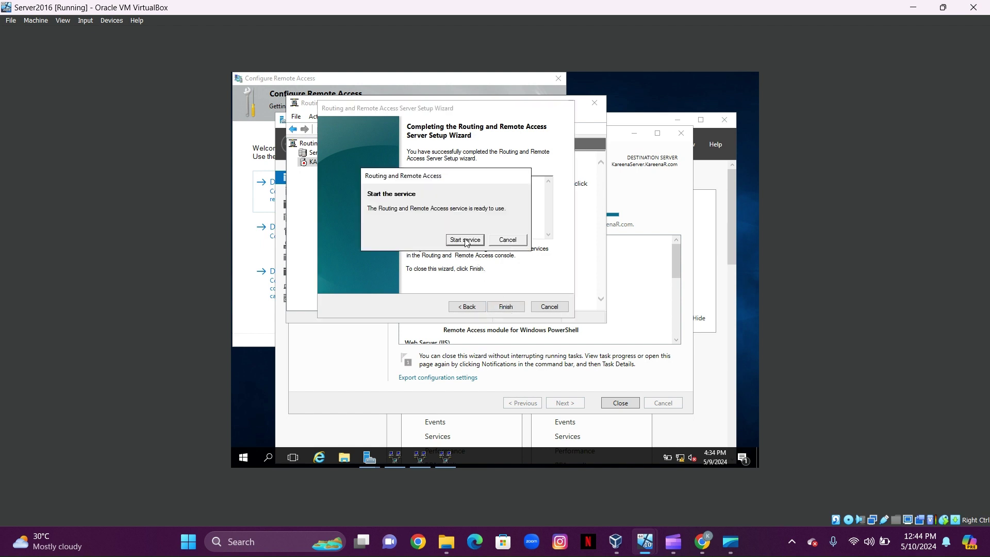
{"action": "left_click", "coordinate": [465, 240]}
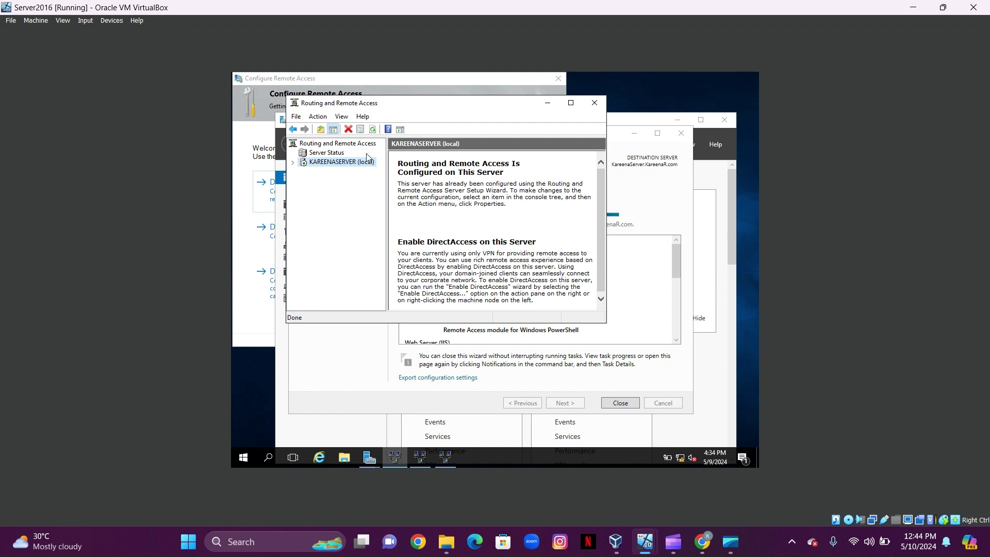
- Open the Properties of the local server node in the Routing and Remote Access console
{"action": "right_click", "coordinate": [366, 165]}
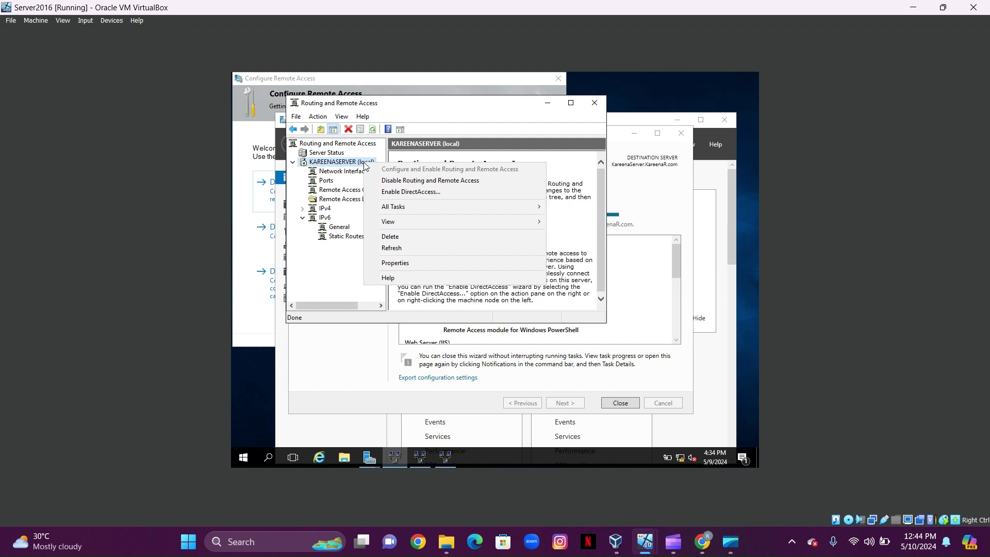
{"action": "left_click", "coordinate": [387, 262]}
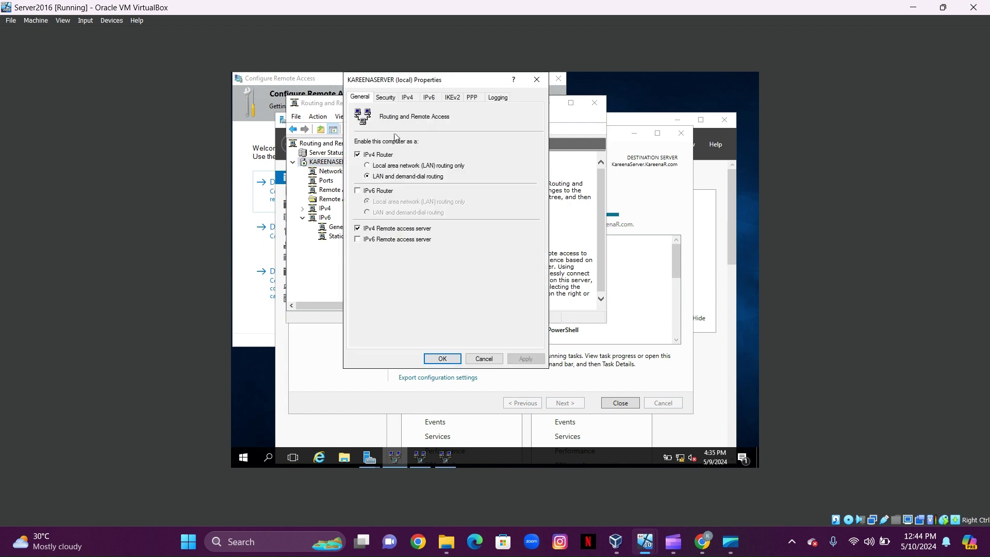
- On the IPv4 tab, add a static address range 192.168.1.20–192.168.1.30 and save the properties
{"action": "left_click", "coordinate": [409, 98]}
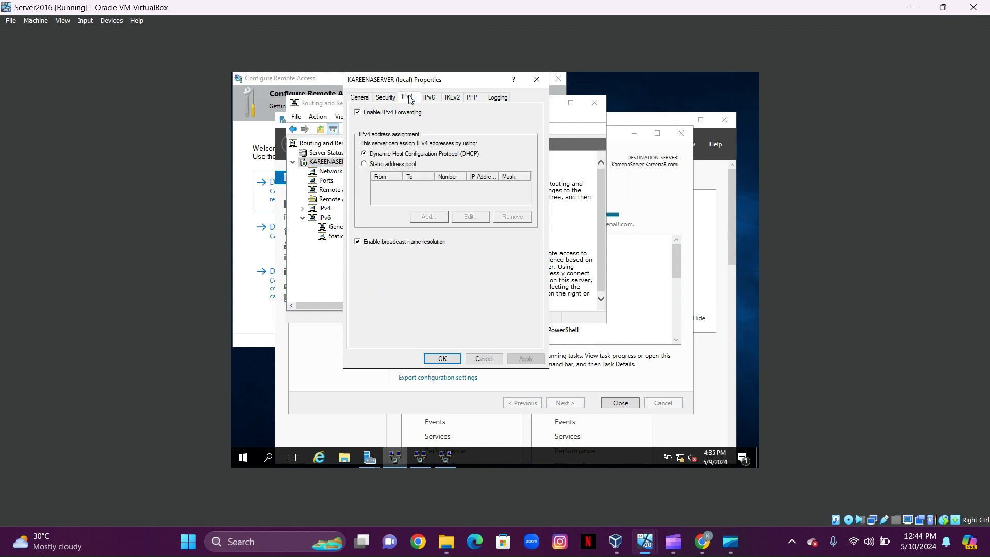
{"action": "left_click", "coordinate": [365, 164]}
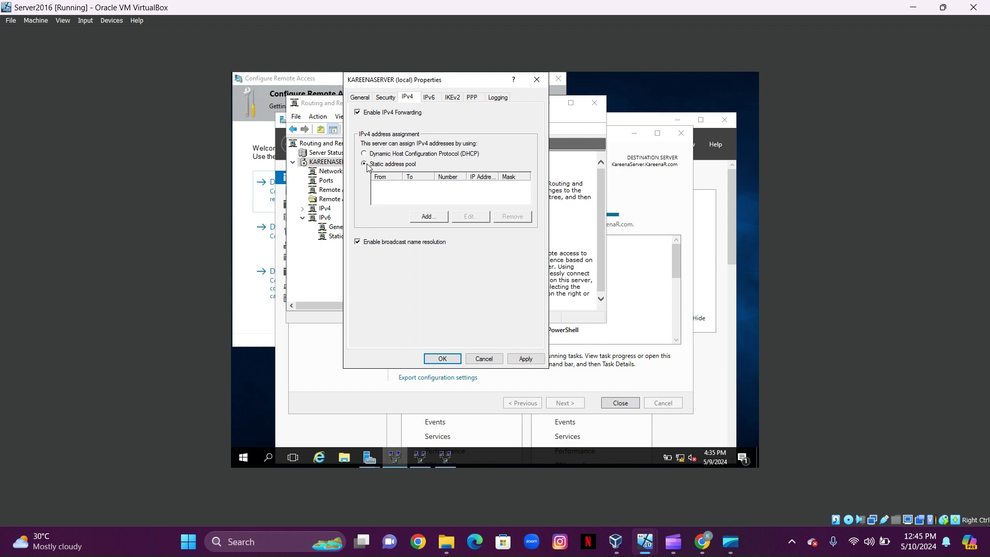
{"action": "left_click", "coordinate": [429, 216]}
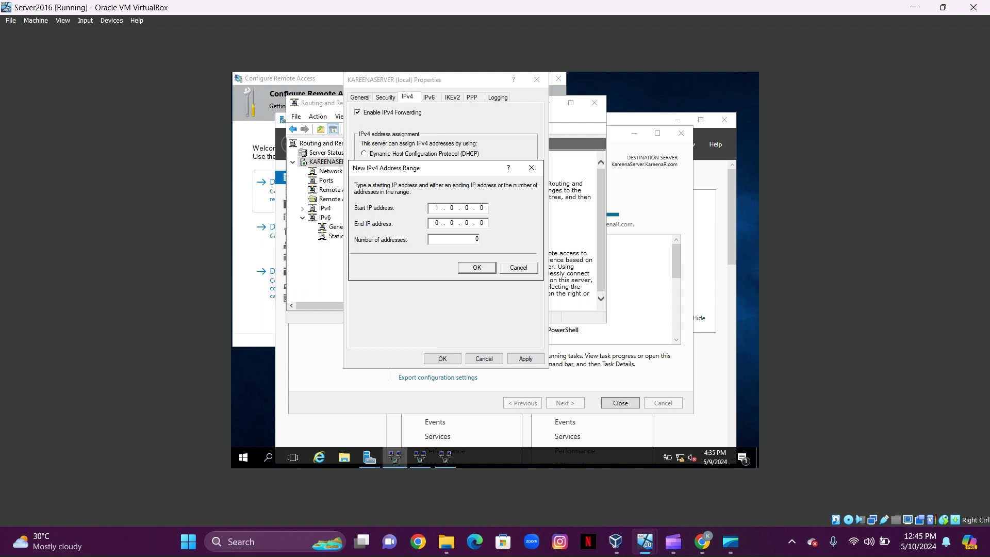
{"action": "type", "text": "192 . 168 . 1 . 20"}
{"action": "left_click", "coordinate": [437, 223]}
{"action": "type", "text": "192 . 168 . 1 . 30"}
{"action": "left_click", "coordinate": [475, 268]}
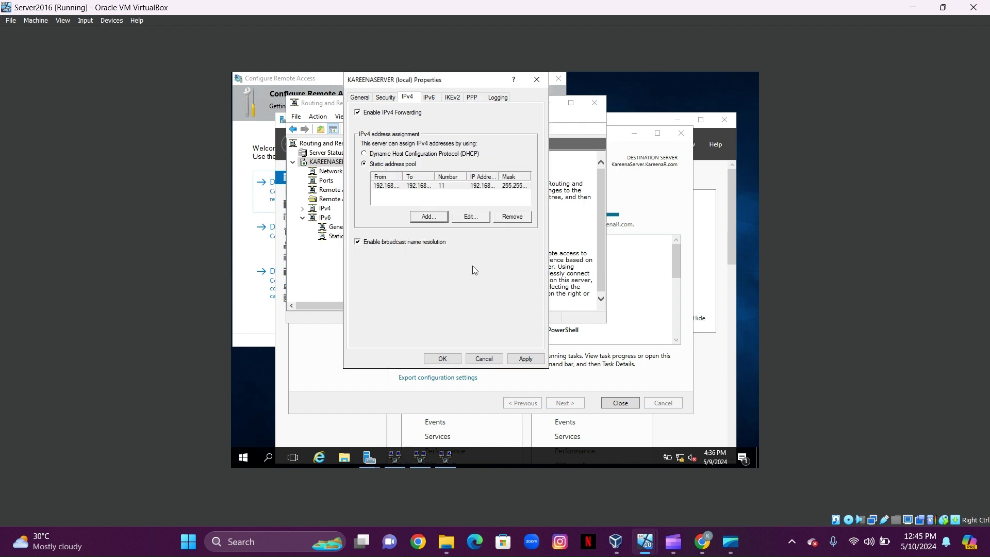
{"action": "left_click", "coordinate": [526, 359]}
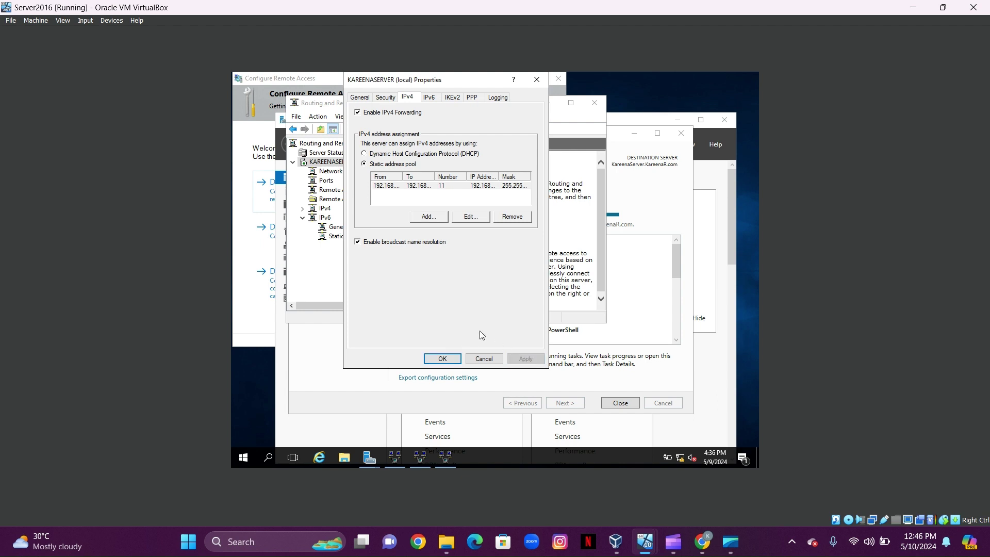
{"action": "left_click", "coordinate": [442, 359]}
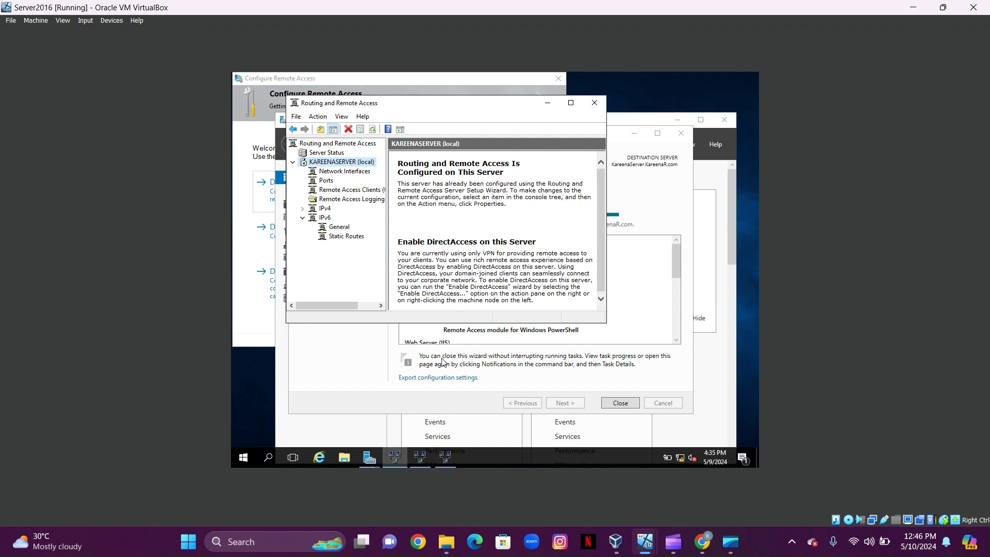
- Launch NPS from the Remote Access Logging & Policies node
{"action": "left_click", "coordinate": [355, 202]}
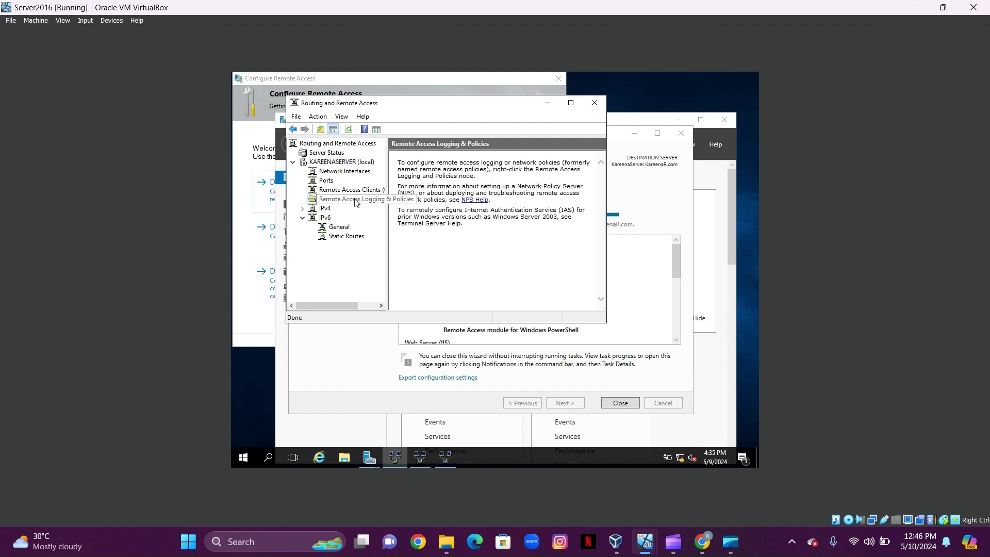
{"action": "right_click", "coordinate": [355, 202]}
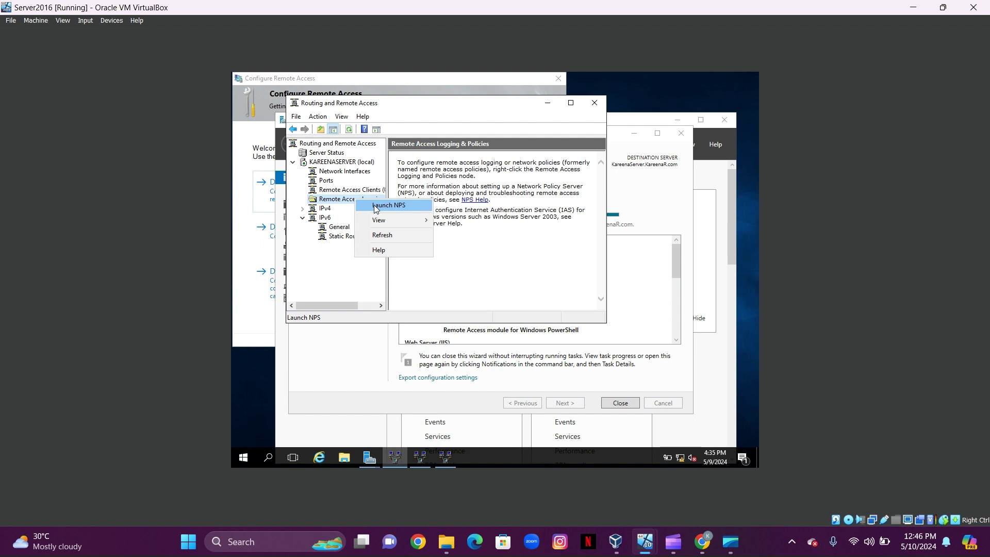
{"action": "left_click", "coordinate": [375, 207]}
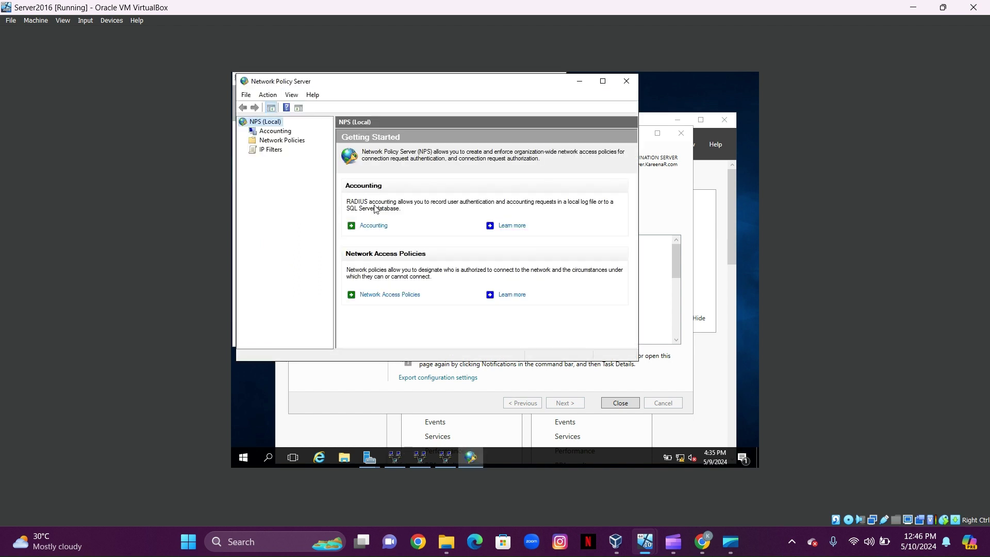
- Set the first network policy's access permission to Grant access and save it
{"action": "left_click", "coordinate": [302, 145]}
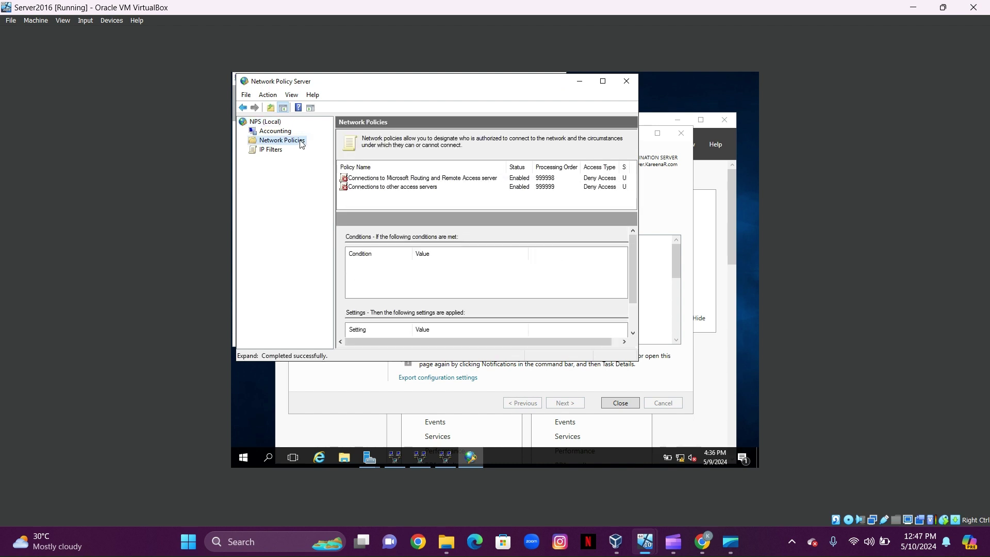
{"action": "left_click", "coordinate": [398, 180]}
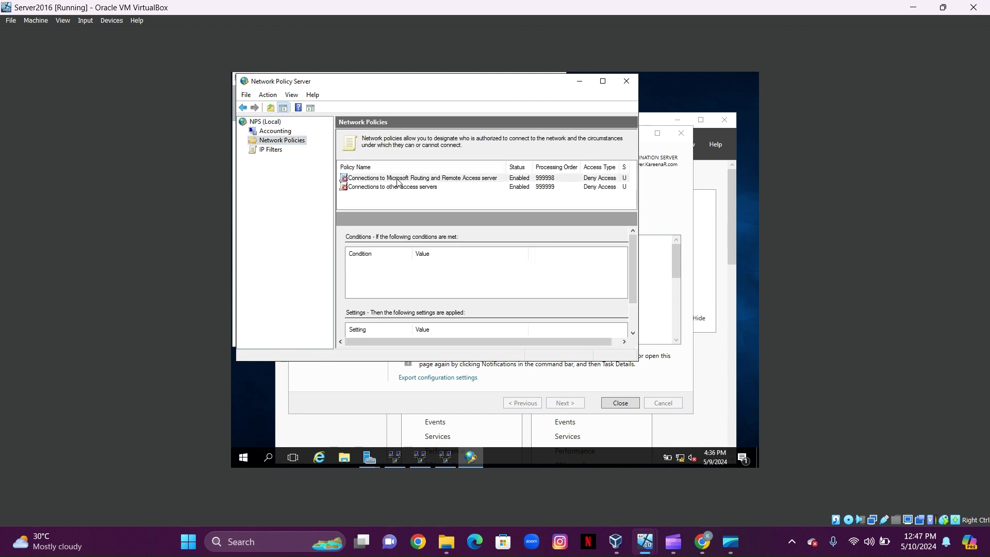
{"action": "left_click", "coordinate": [397, 180]}
{"action": "right_click", "coordinate": [397, 180]}
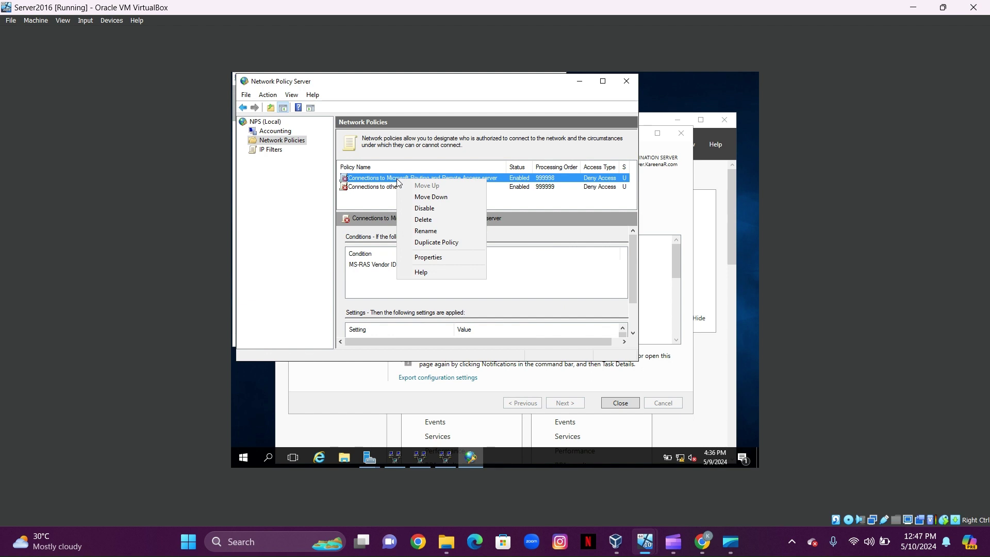
{"action": "left_click", "coordinate": [423, 256]}
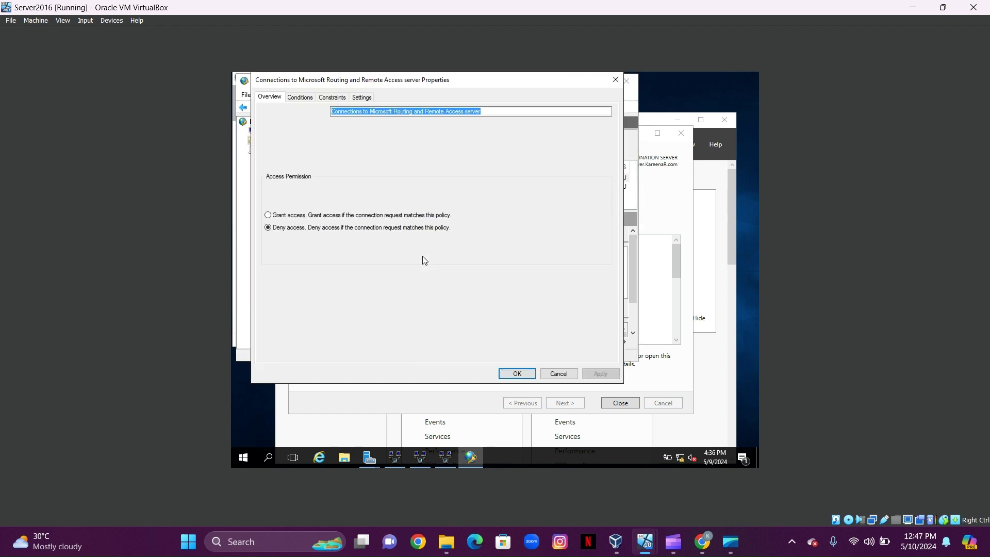
{"action": "left_click", "coordinate": [268, 215]}
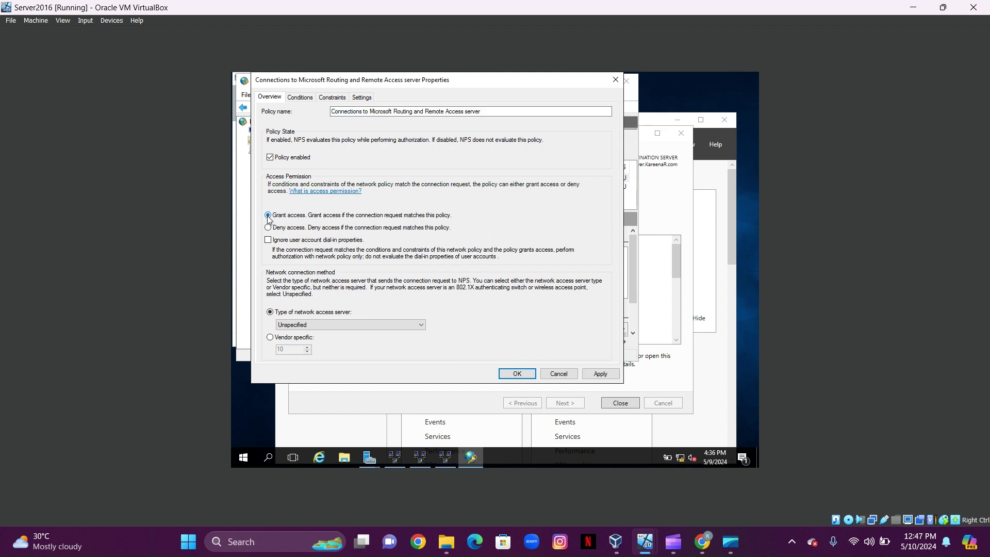
{"action": "left_click", "coordinate": [599, 374]}
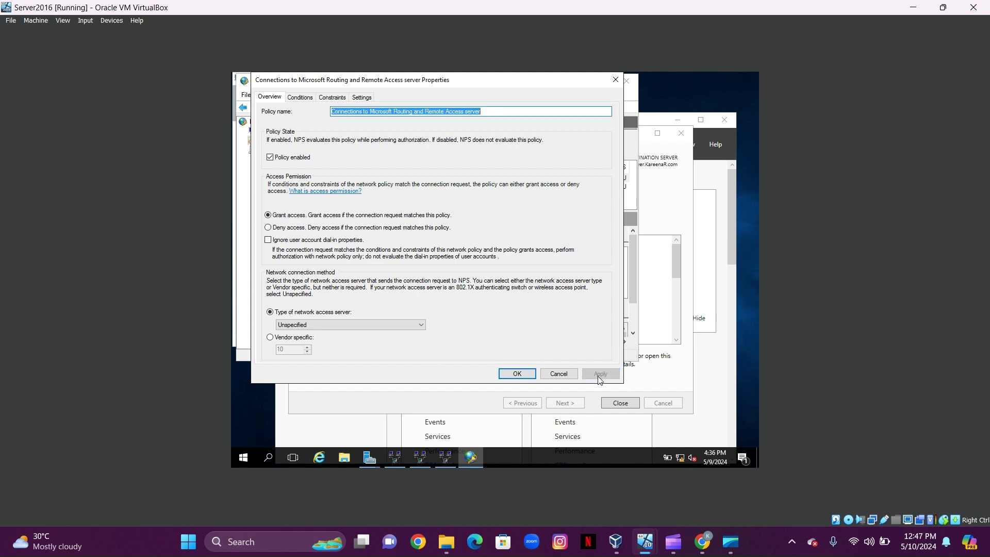
{"action": "left_click", "coordinate": [516, 373]}
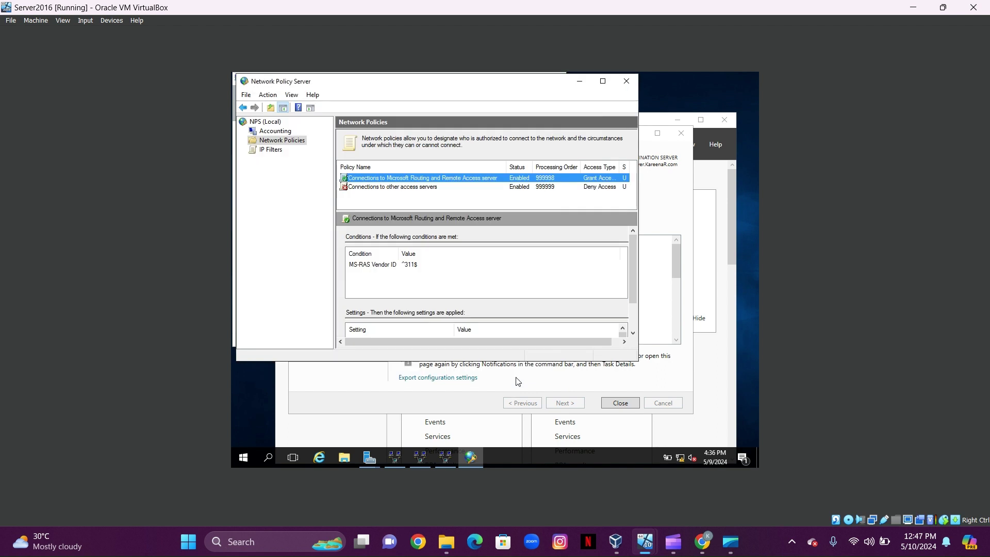
- Set the Connections to other access servers policy to Grant access and save it
{"action": "left_click", "coordinate": [417, 187]}
{"action": "right_click", "coordinate": [418, 191]}
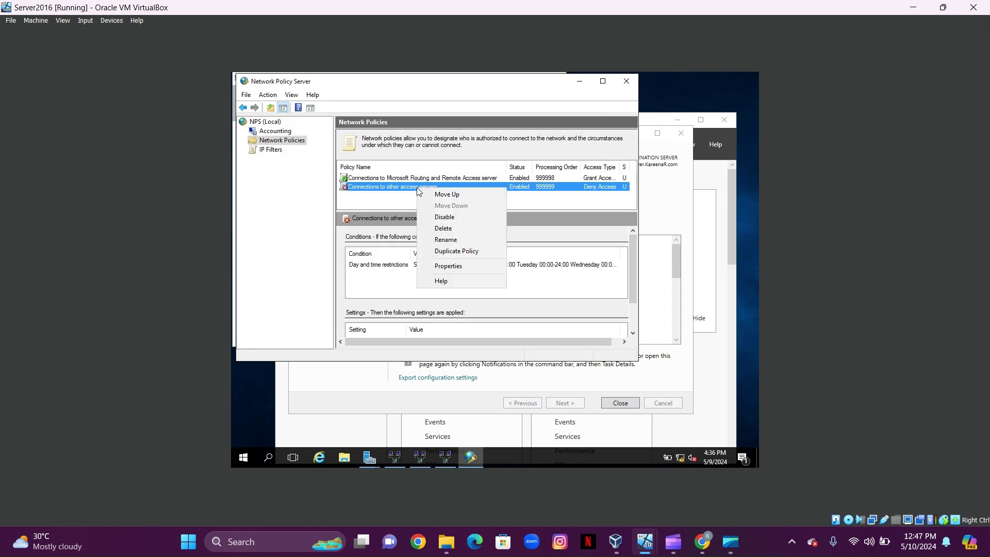
{"action": "left_click", "coordinate": [456, 266]}
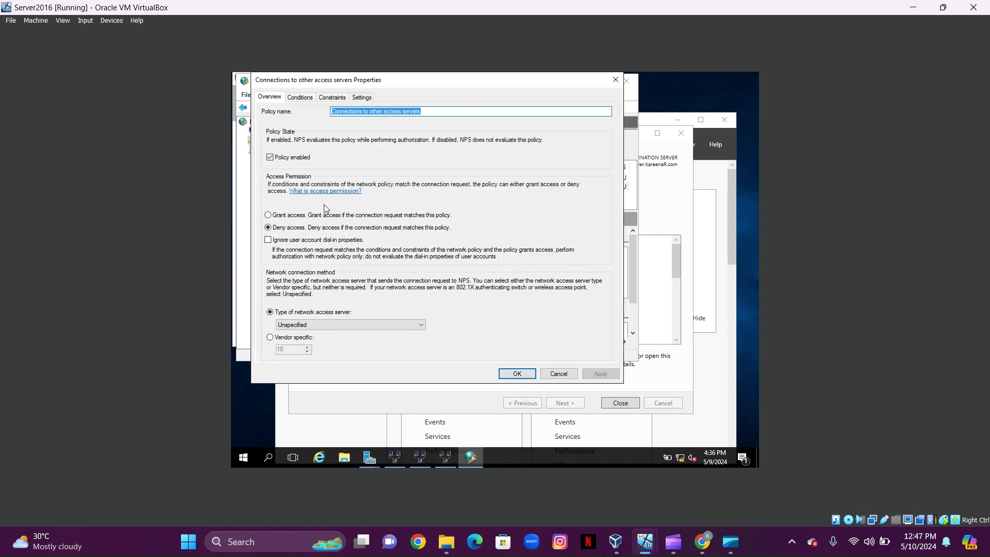
{"action": "left_click", "coordinate": [268, 216]}
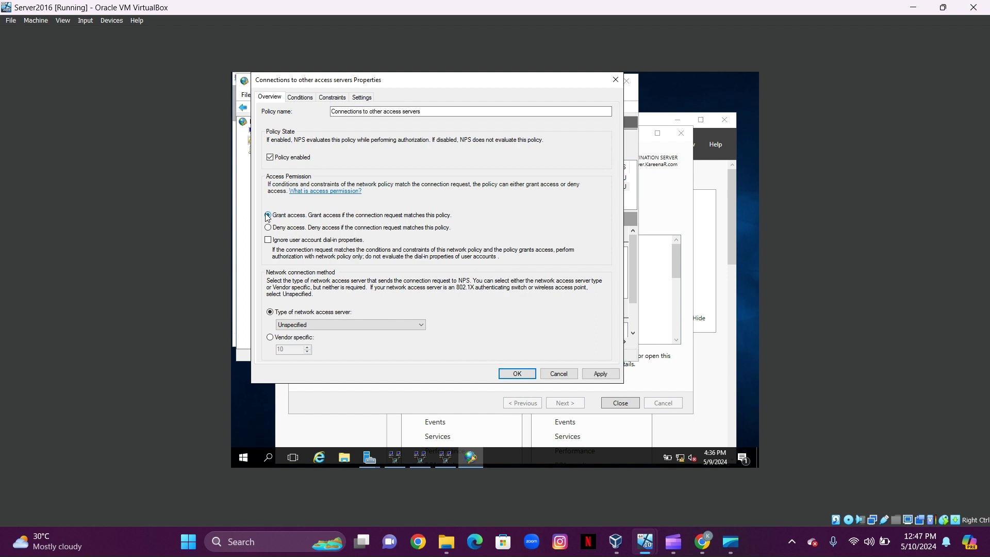
{"action": "left_click", "coordinate": [601, 374]}
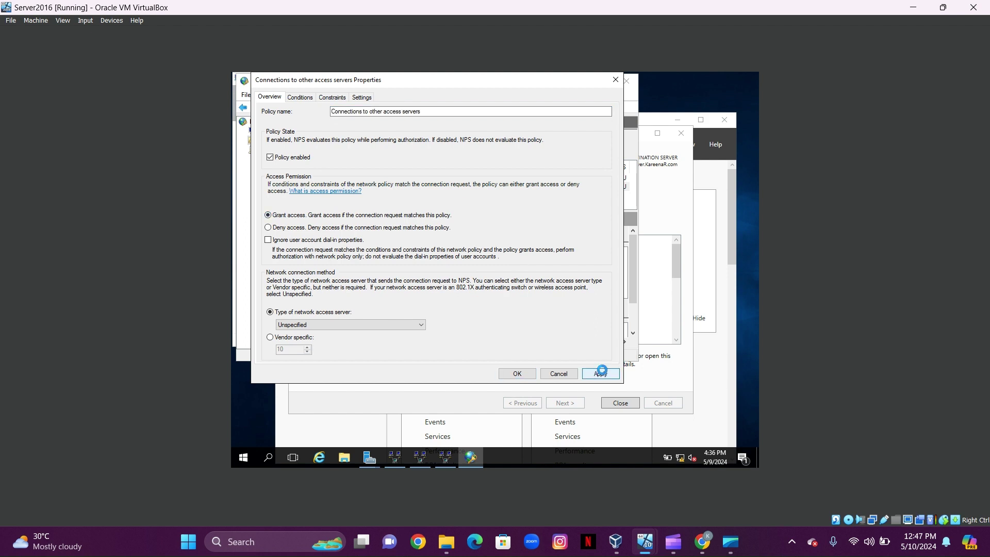
{"action": "left_click", "coordinate": [517, 374]}
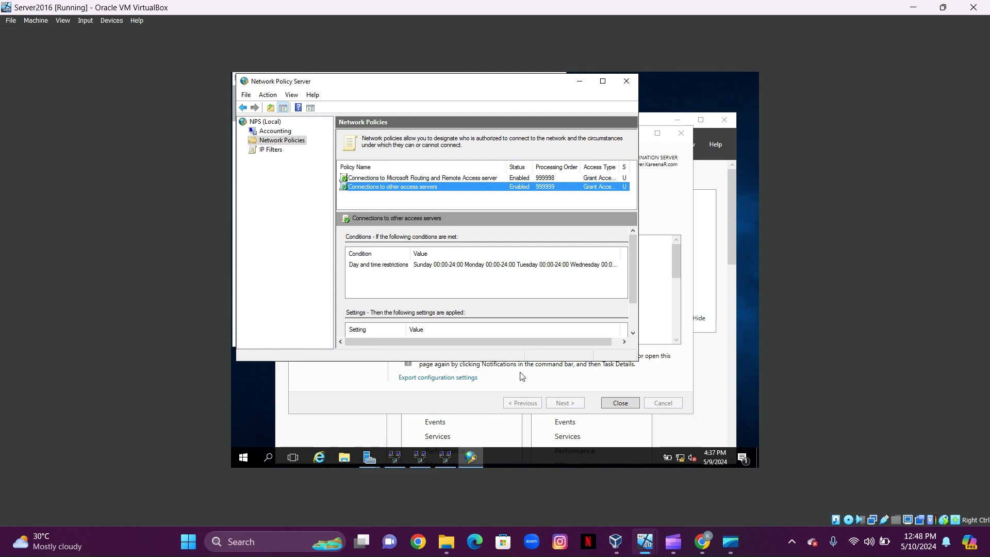
- Close NPS and Routing and Remote Access, then open Active Directory Users and Computers from Tools
{"action": "left_click", "coordinate": [626, 77]}
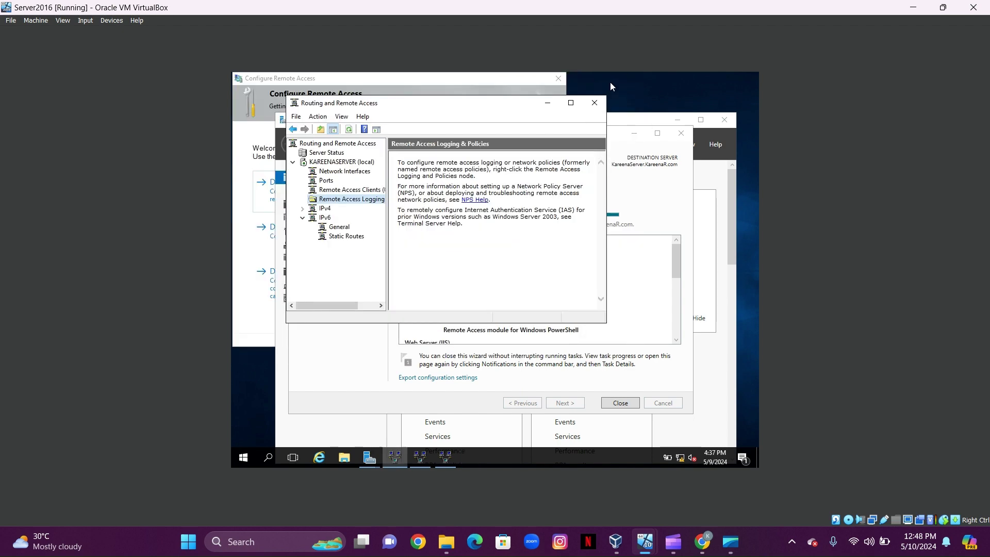
{"action": "left_click", "coordinate": [661, 144]}
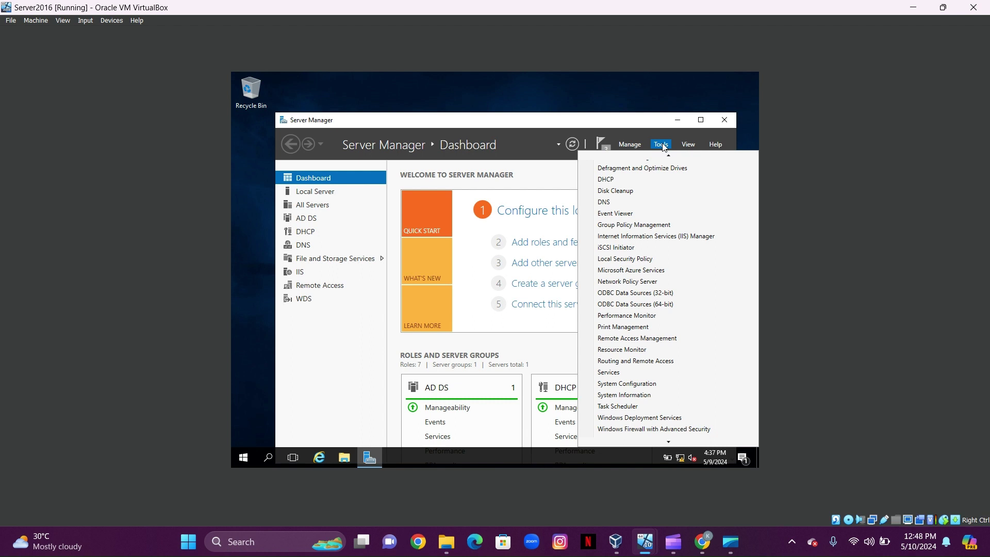
{"action": "mouse_move", "coordinate": [669, 156]}
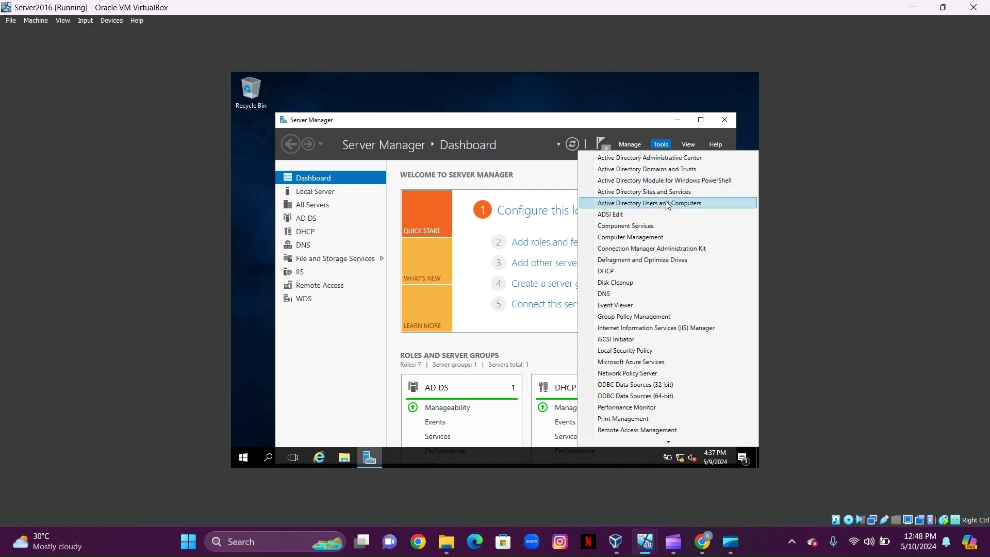
{"action": "left_click", "coordinate": [664, 205]}
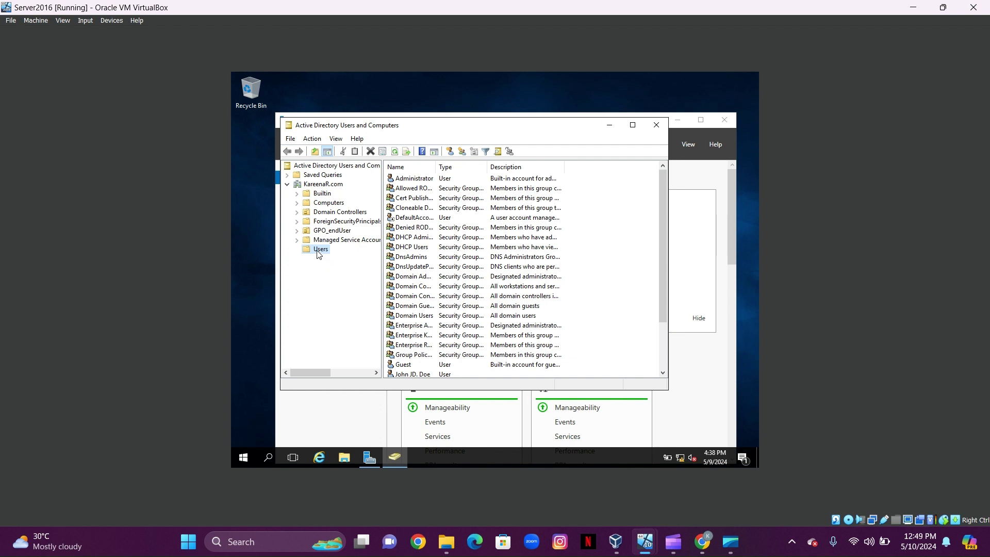
- Set the domain user's Dial-in network access permission to Allow access and save it
{"action": "left_click_drag", "start_coordinate": [664, 312], "coordinate": [663, 338]}
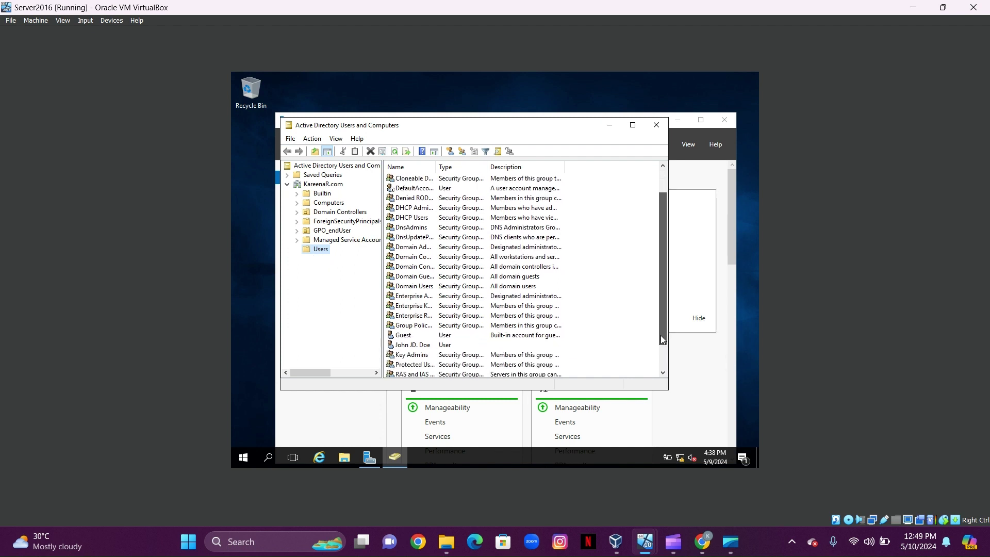
{"action": "left_click", "coordinate": [417, 347]}
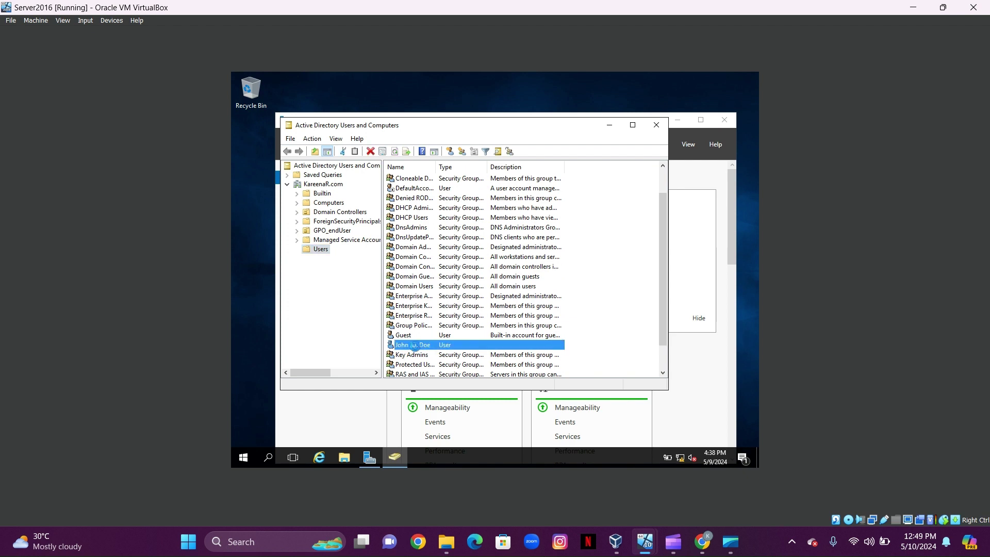
{"action": "right_click", "coordinate": [416, 349]}
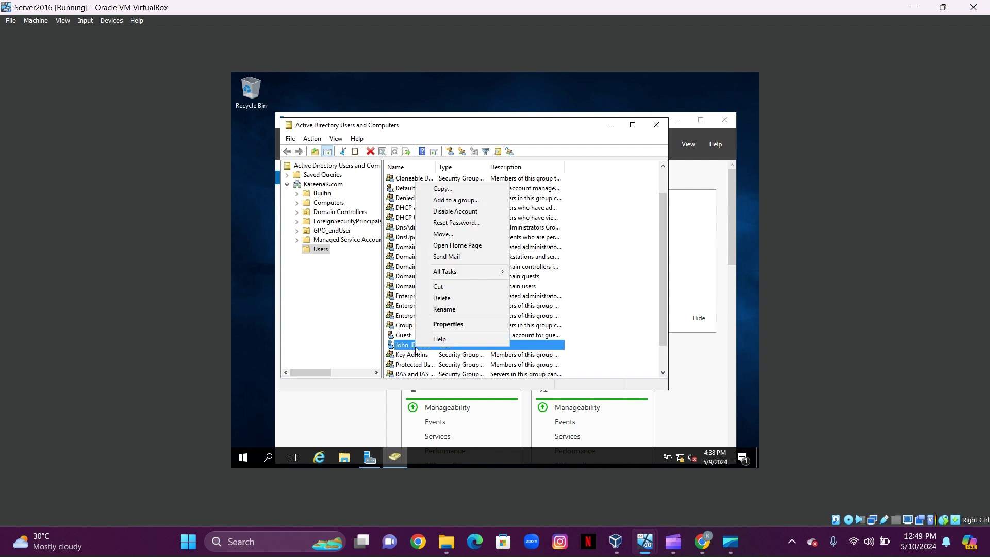
{"action": "left_click", "coordinate": [467, 325]}
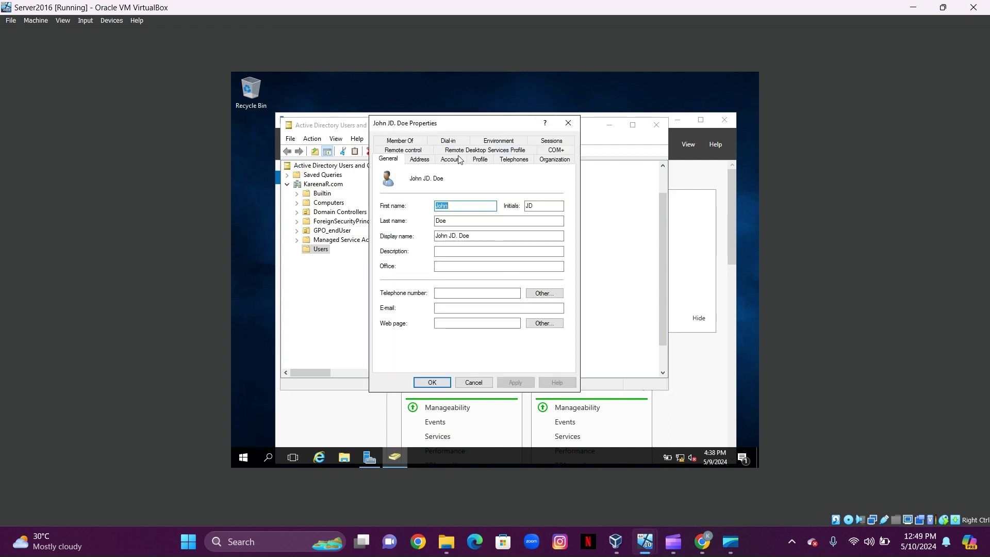
{"action": "left_click", "coordinate": [455, 139]}
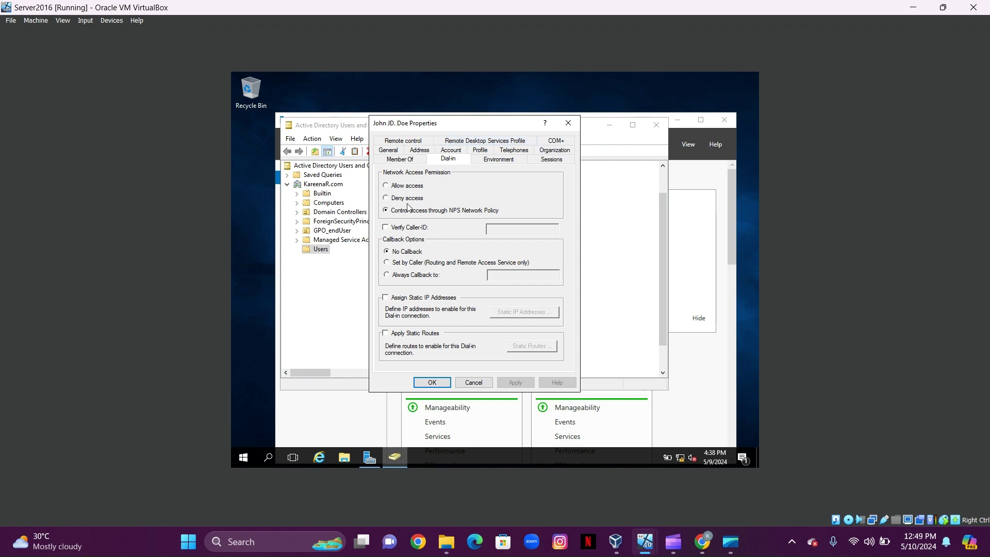
{"action": "left_click", "coordinate": [387, 186]}
{"action": "left_click", "coordinate": [519, 385]}
{"action": "left_click", "coordinate": [442, 388]}
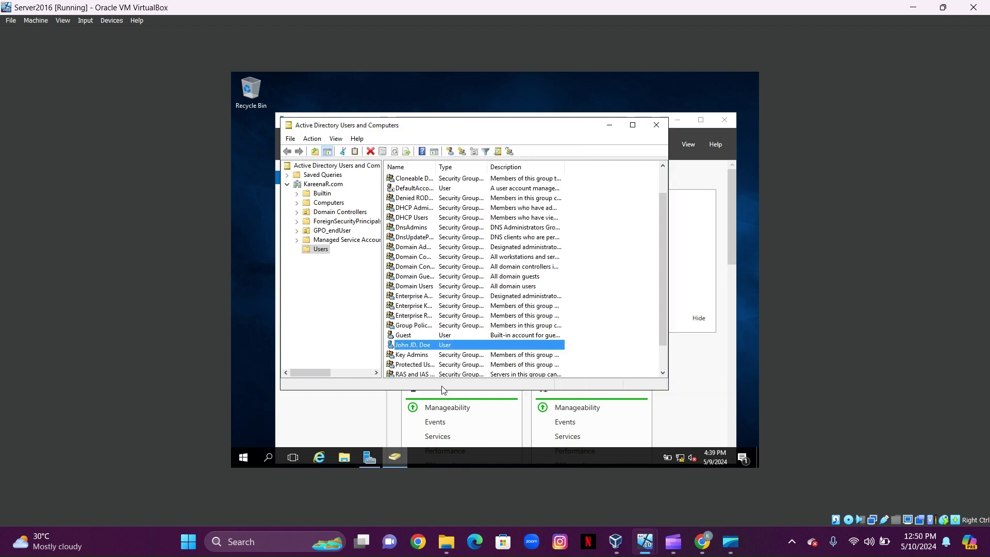
- Add the domain user to the Remote Desktop Users group via Member Of, then apply
{"action": "right_click", "coordinate": [446, 346]}
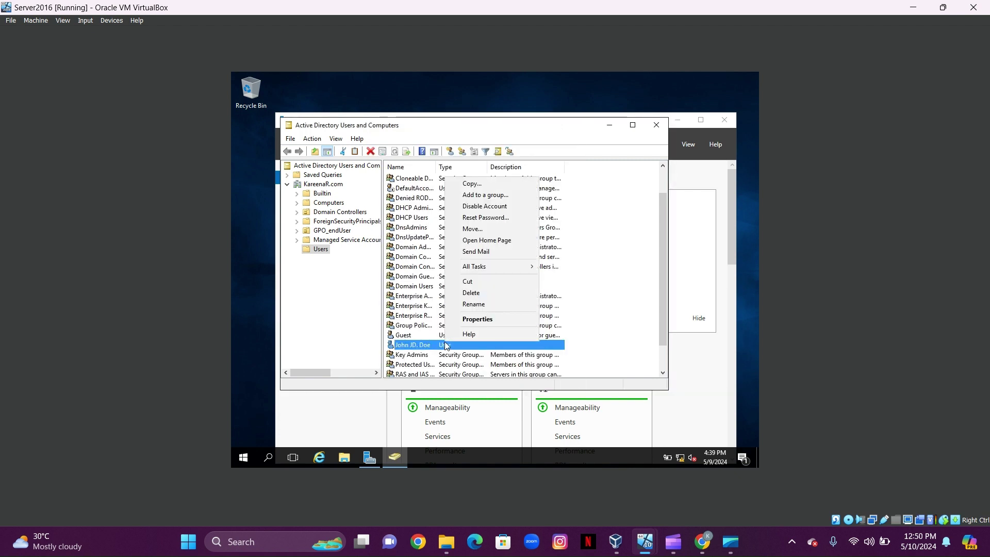
{"action": "left_click", "coordinate": [477, 320]}
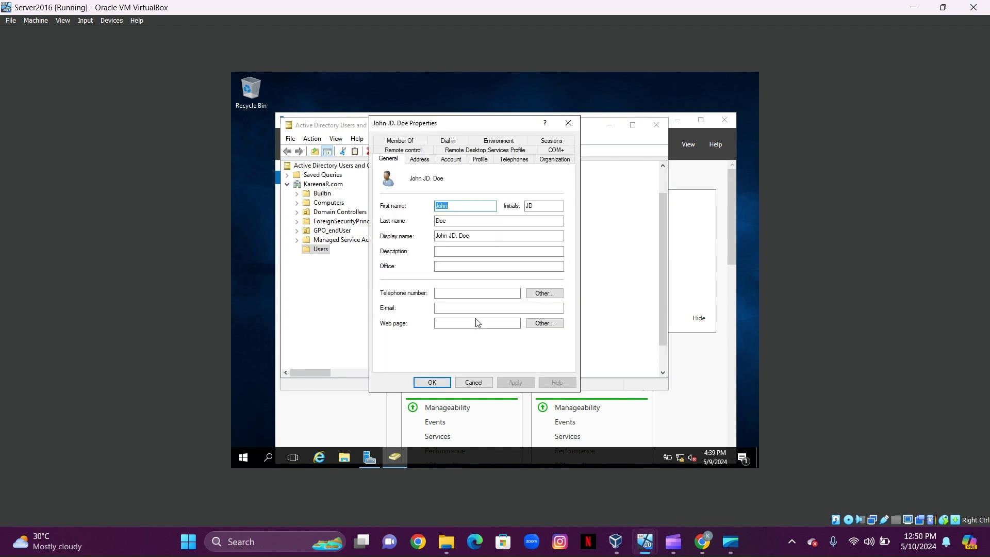
{"action": "left_click", "coordinate": [393, 142]}
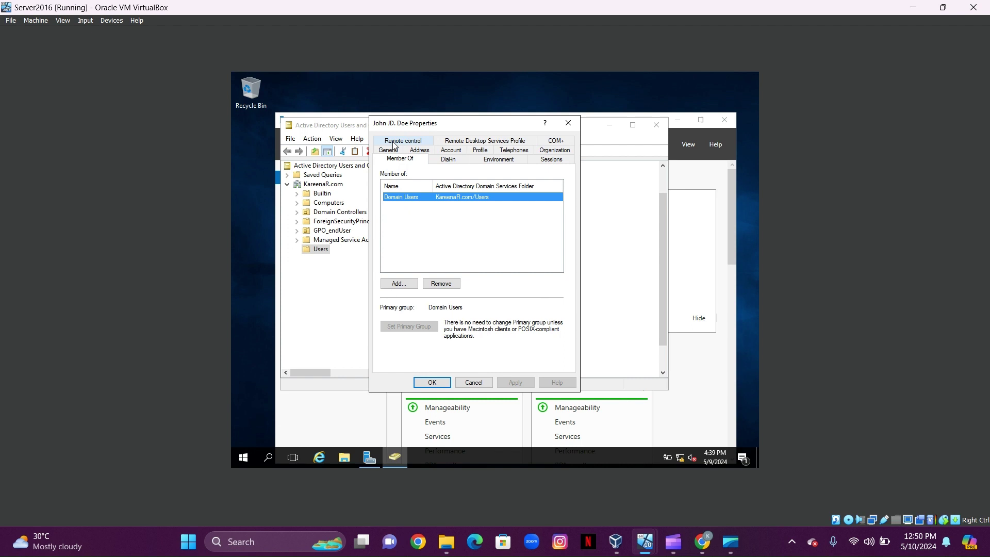
{"action": "left_click", "coordinate": [395, 285]}
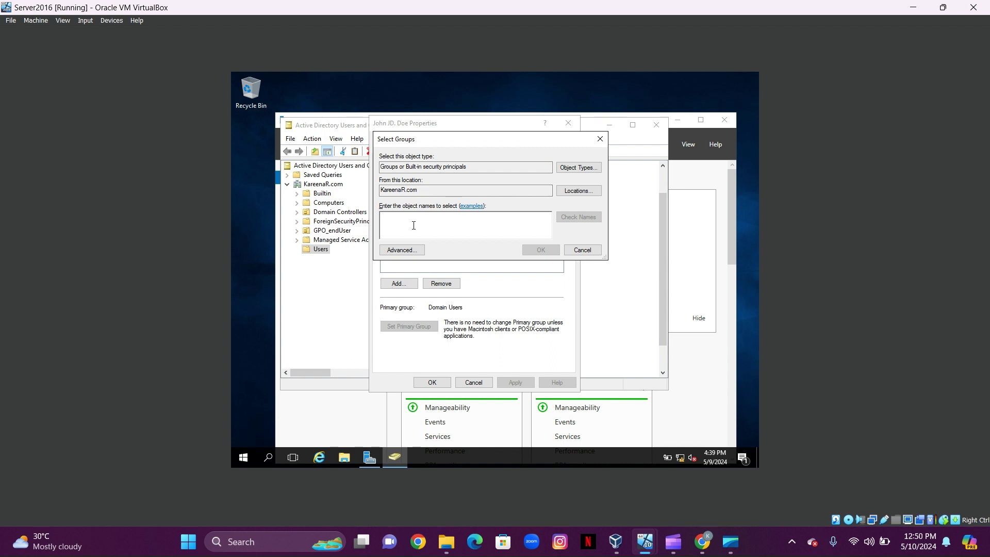
{"action": "type", "text": "Remote"}
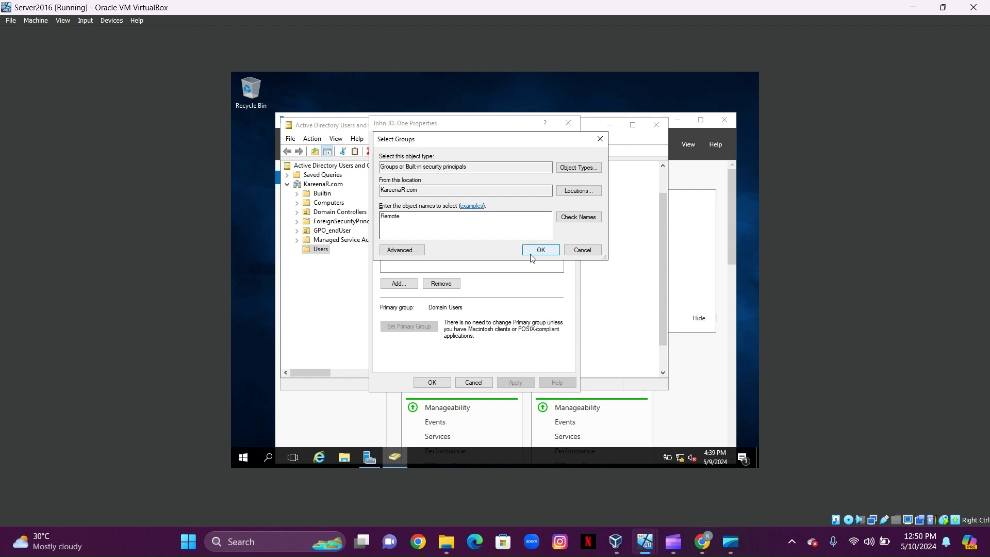
{"action": "left_click", "coordinate": [594, 217]}
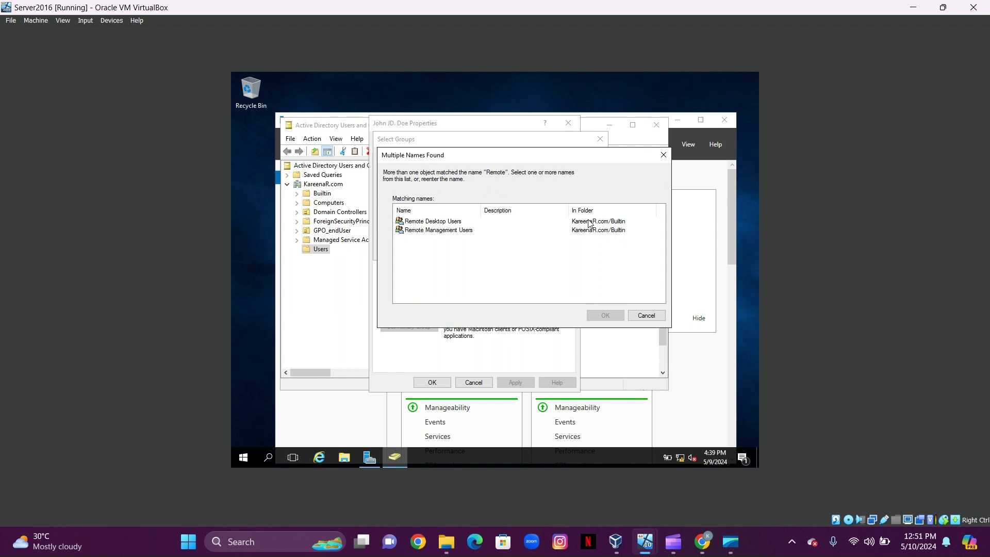
{"action": "left_click", "coordinate": [442, 224]}
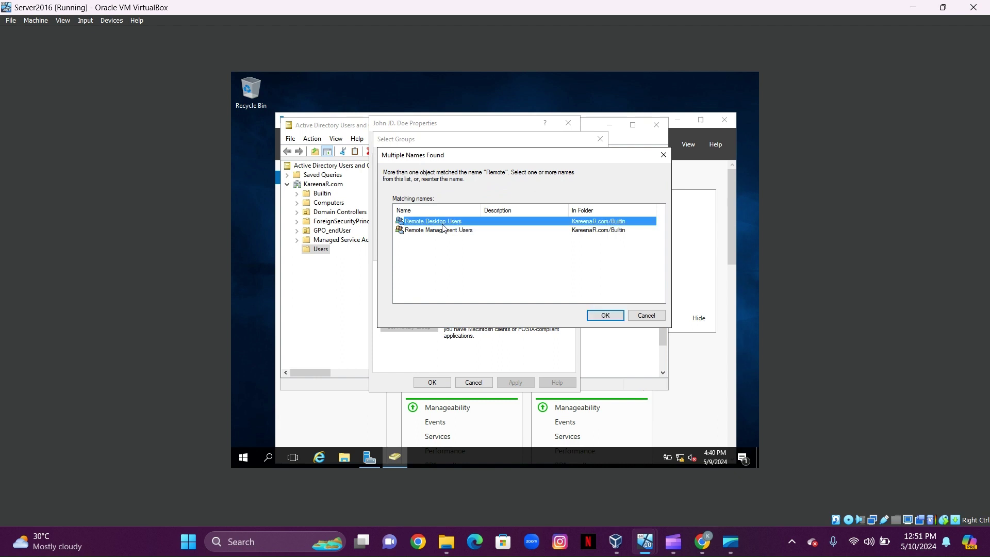
{"action": "left_click", "coordinate": [601, 316]}
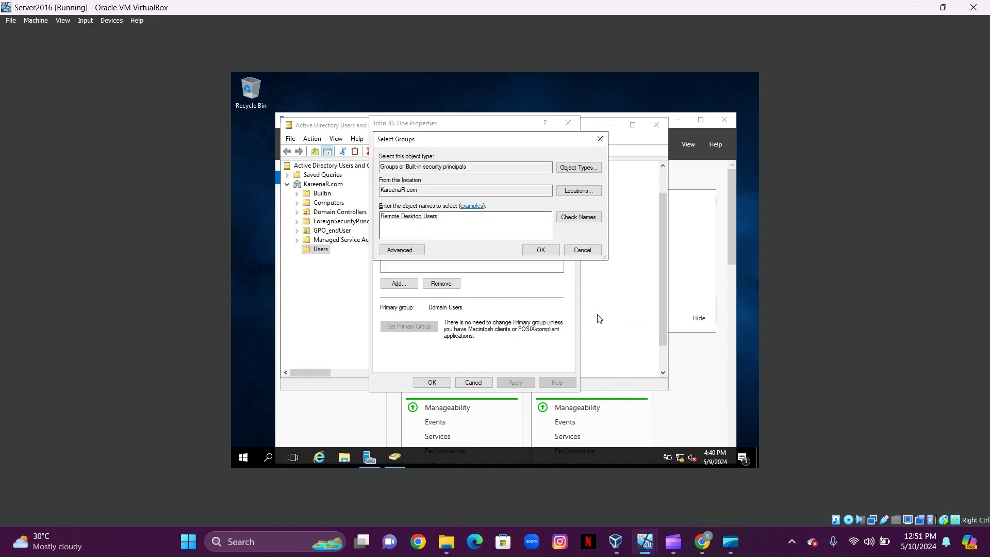
{"action": "left_click", "coordinate": [541, 251]}
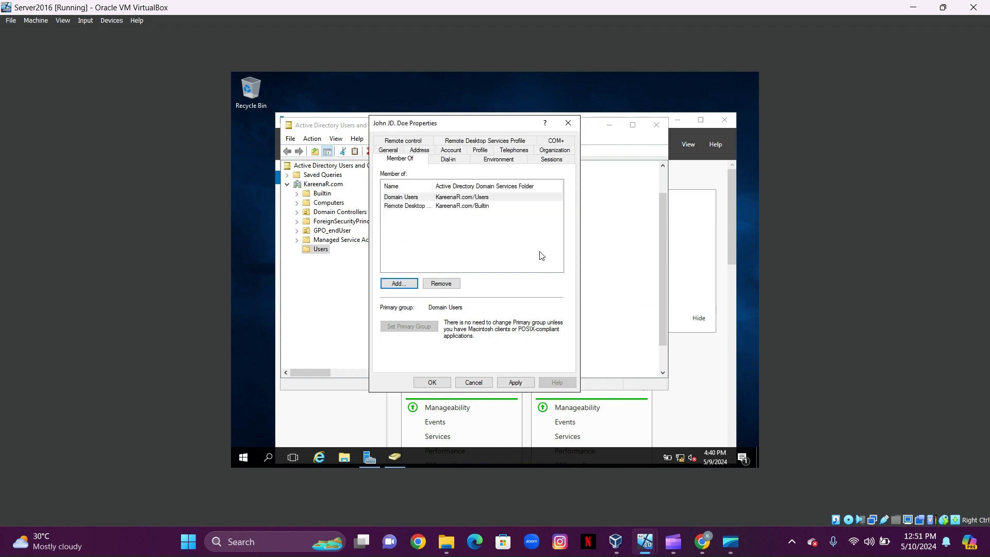
{"action": "left_click", "coordinate": [515, 383]}
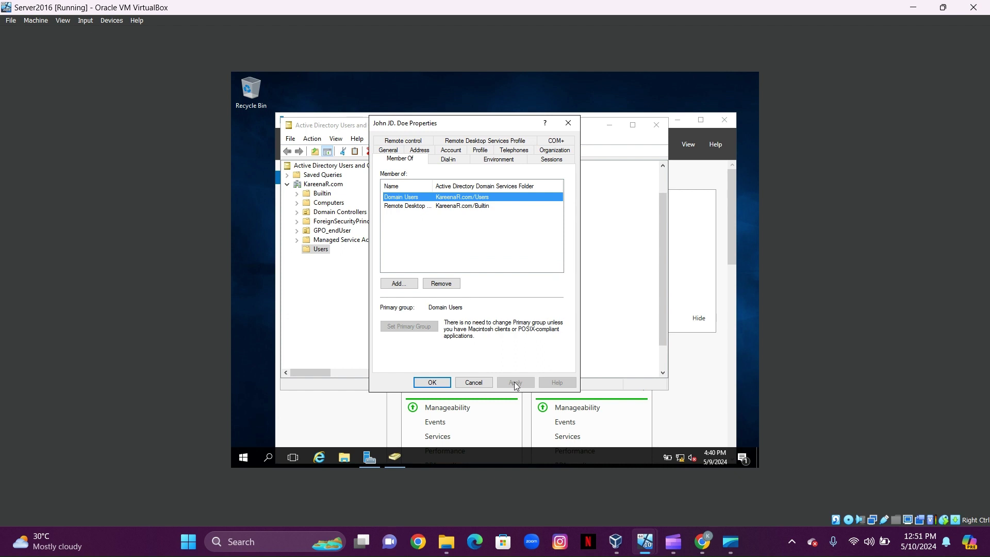
{"action": "left_click", "coordinate": [438, 384]}
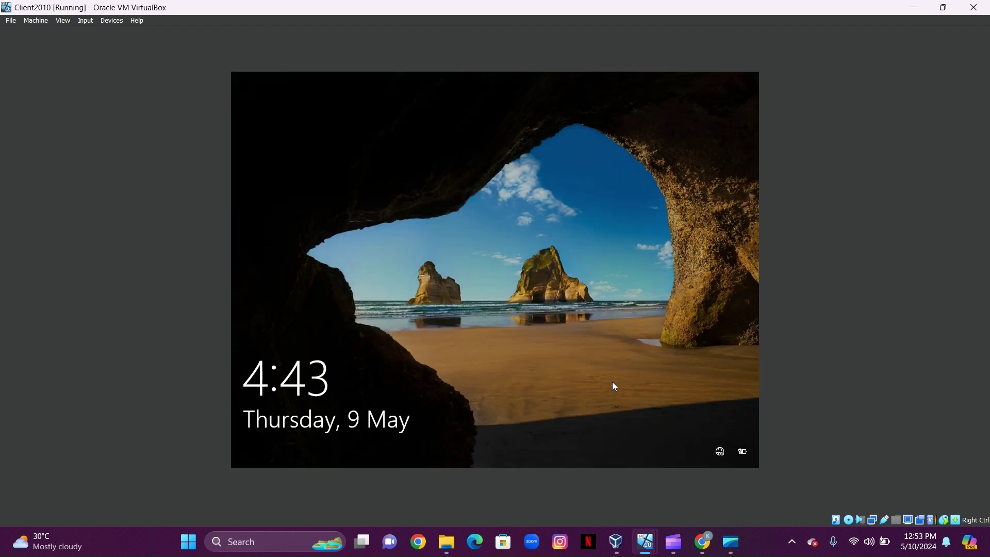
- Sign in to the Client2010 lock screen as the domain user with the account password
{"action": "left_click", "coordinate": [520, 385]}
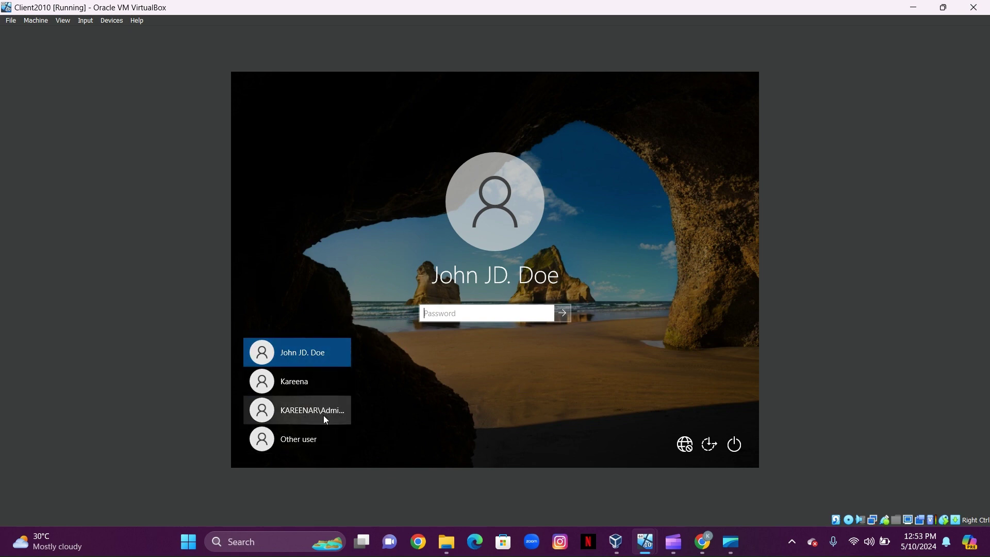
{"action": "left_click", "coordinate": [321, 348]}
{"action": "left_click", "coordinate": [463, 317]}
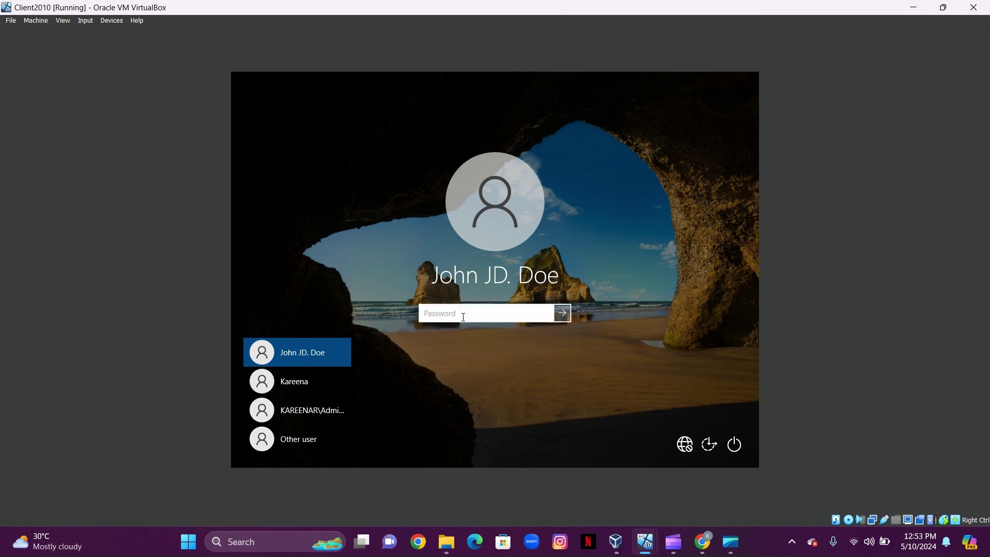
{"action": "type", "text": "Password1"}
{"action": "key", "text": "Return"}
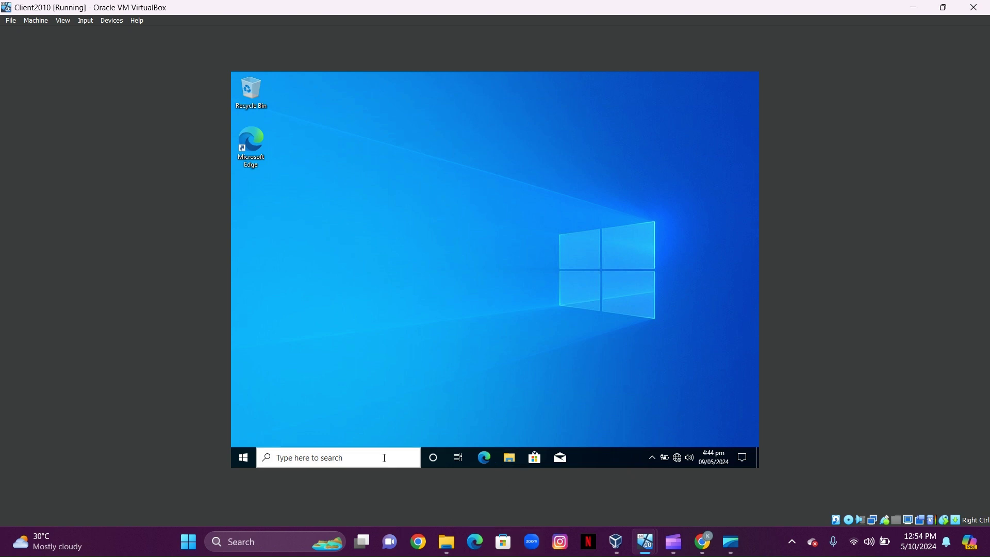
- Open Windows Defender Firewall from Control Panel's System and Security, entering Administrator at the admin prompt
{"action": "left_click", "coordinate": [385, 458]}
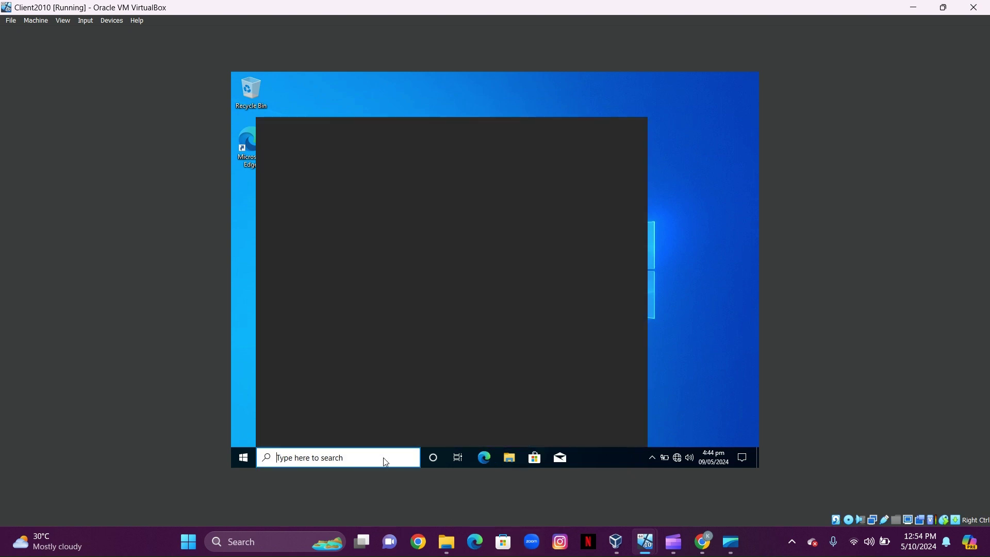
{"action": "type", "text": "co"}
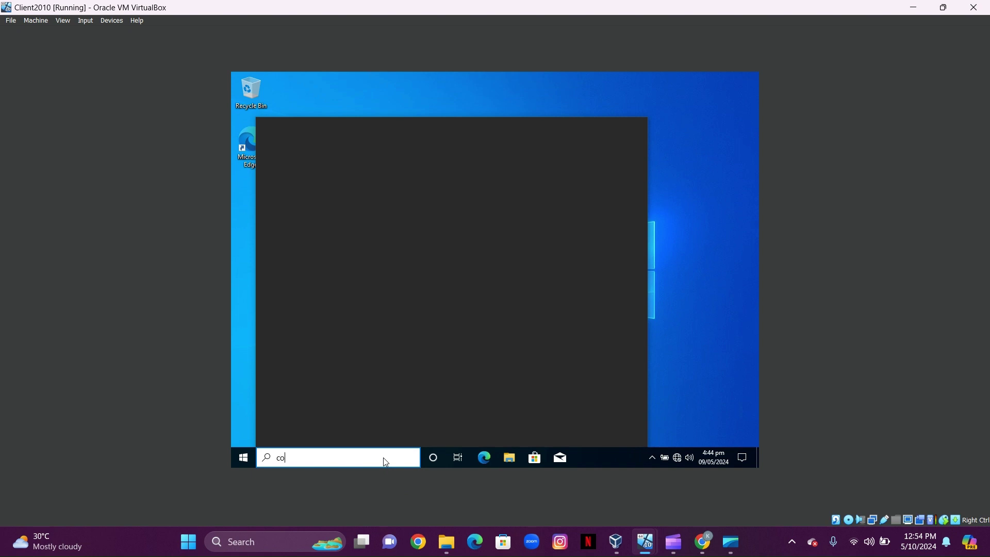
{"action": "type", "text": "ntr"}
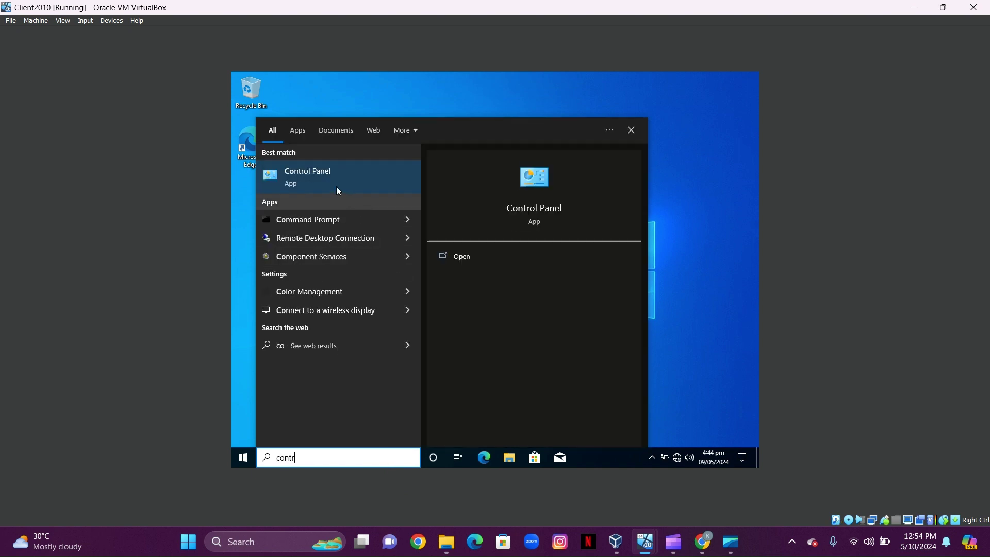
{"action": "type", "text": "ol"}
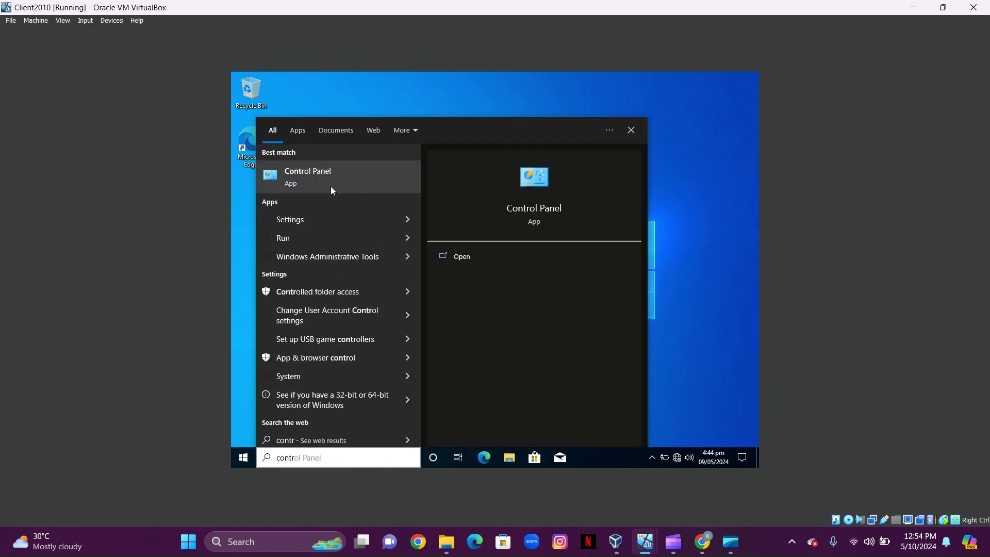
{"action": "left_click", "coordinate": [332, 191]}
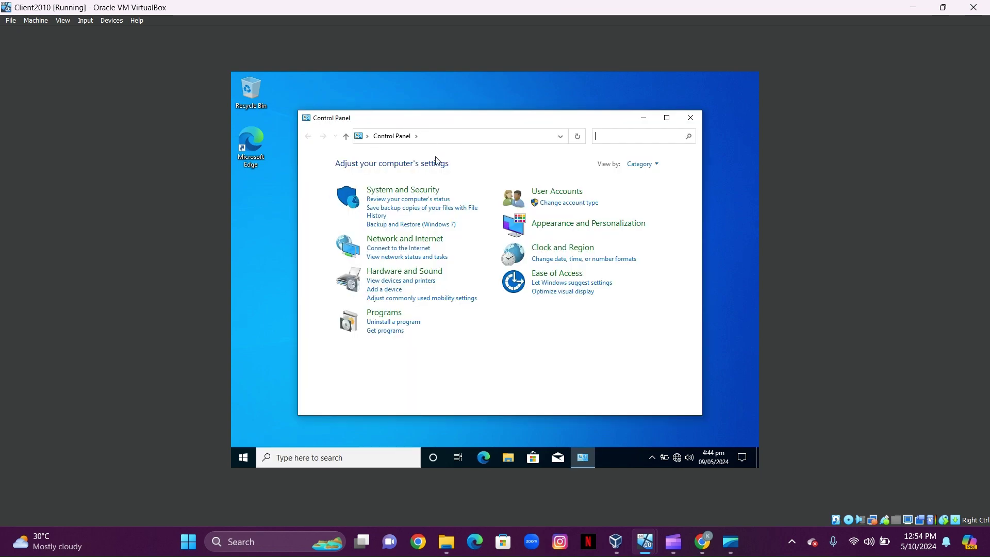
{"action": "left_click", "coordinate": [422, 193]}
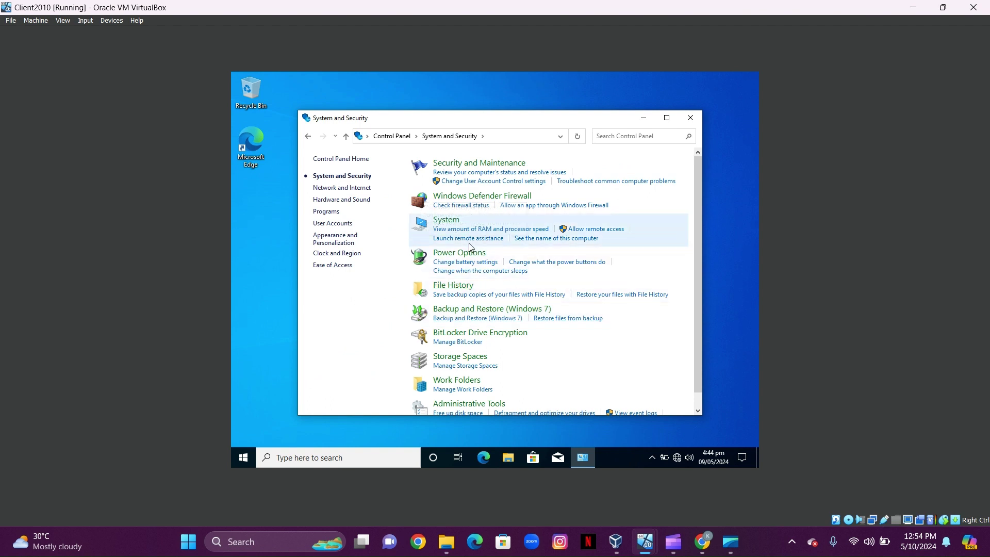
{"action": "left_click", "coordinate": [479, 196]}
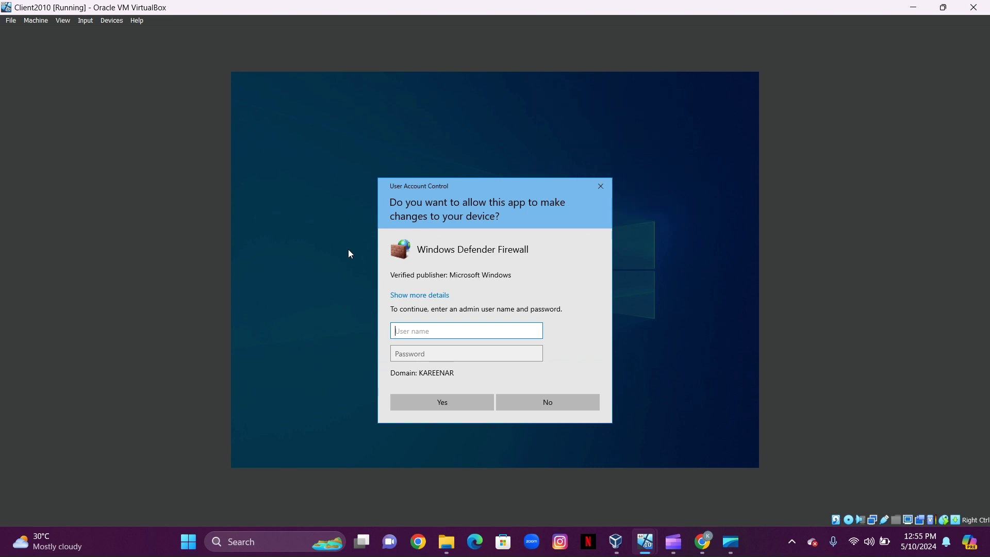
{"action": "type", "text": "Administrator"}
- Enter the administrator password, approve the prompt, and show the Inbound Rules list
{"action": "left_click", "coordinate": [418, 353]}
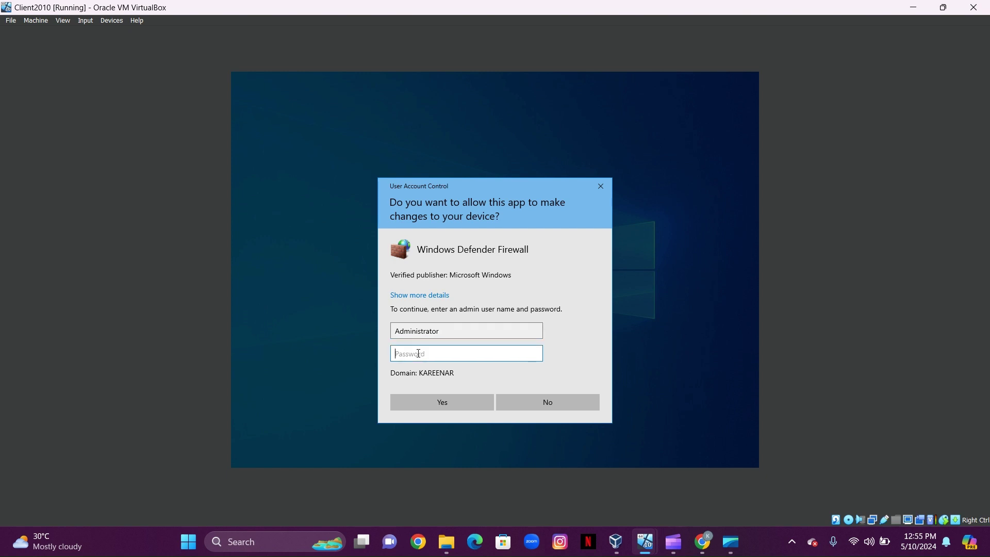
{"action": "type", "text": "*********"}
{"action": "left_click", "coordinate": [462, 403]}
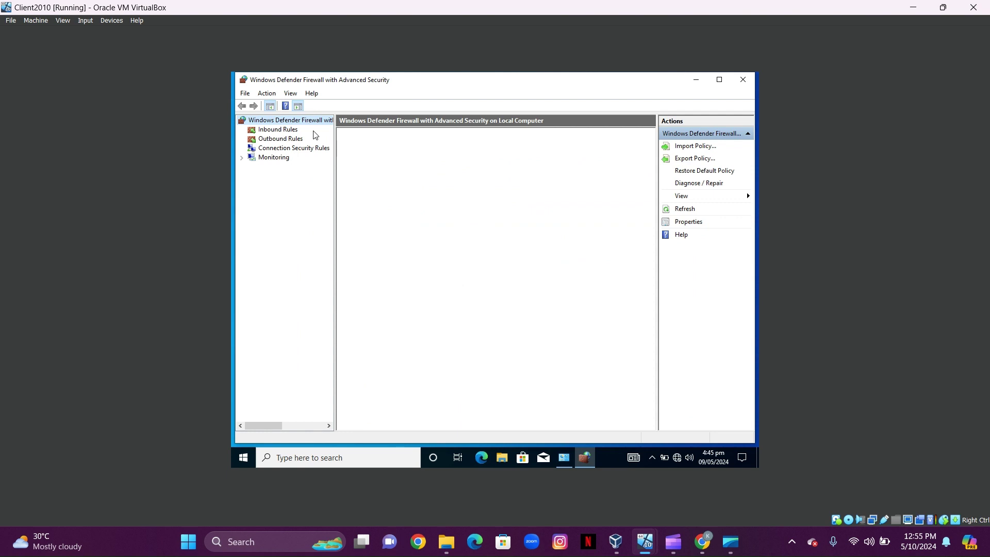
{"action": "left_click", "coordinate": [278, 130]}
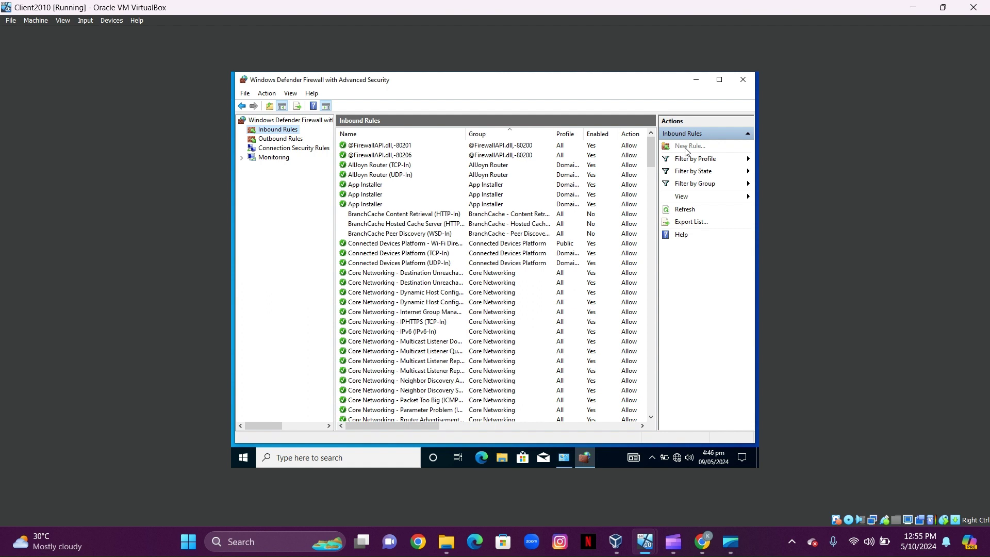
- Create an inbound Port rule named TCP allowing TCP port 1723 on all three profiles
{"action": "left_click", "coordinate": [690, 147]}
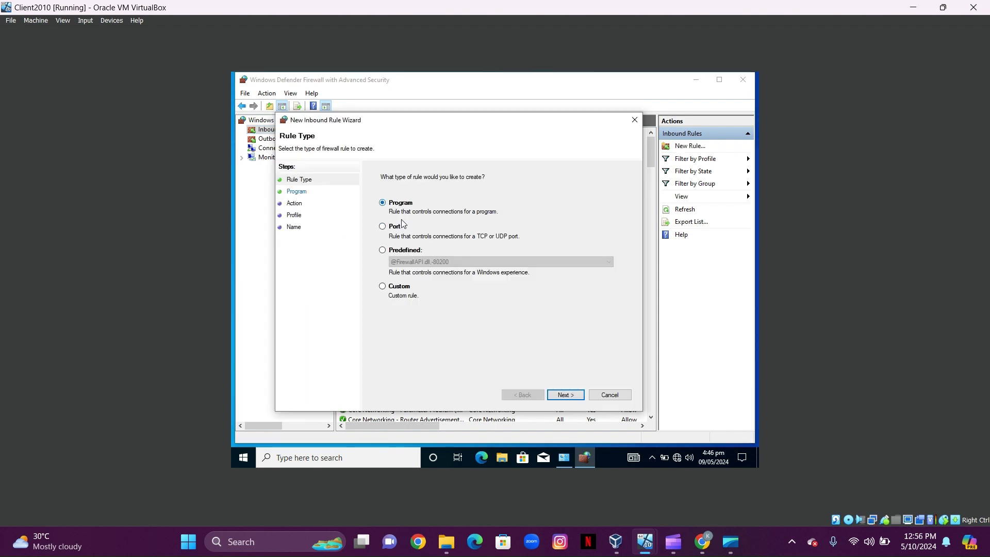
{"action": "left_click", "coordinate": [383, 227]}
{"action": "left_click", "coordinate": [566, 395]}
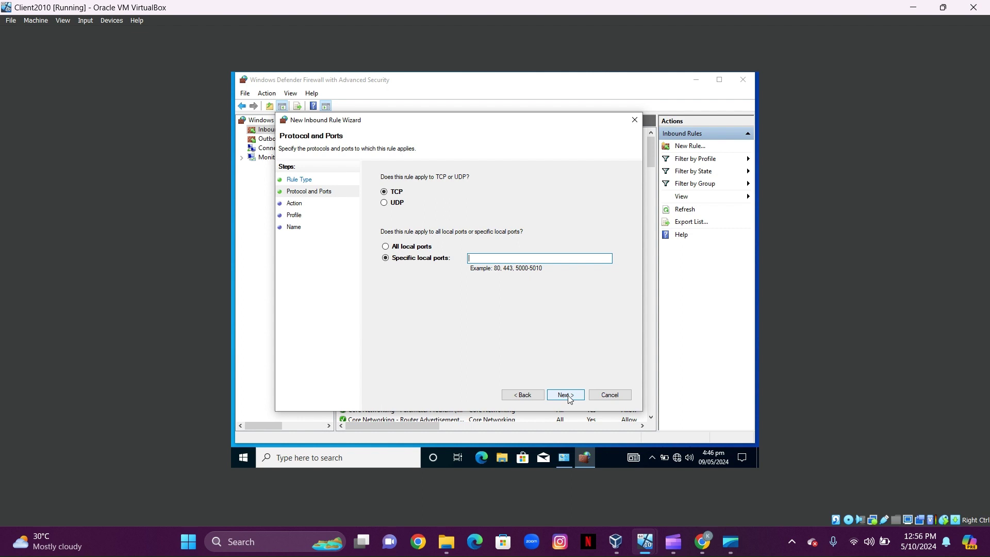
{"action": "type", "text": "1723"}
{"action": "left_click", "coordinate": [568, 397]}
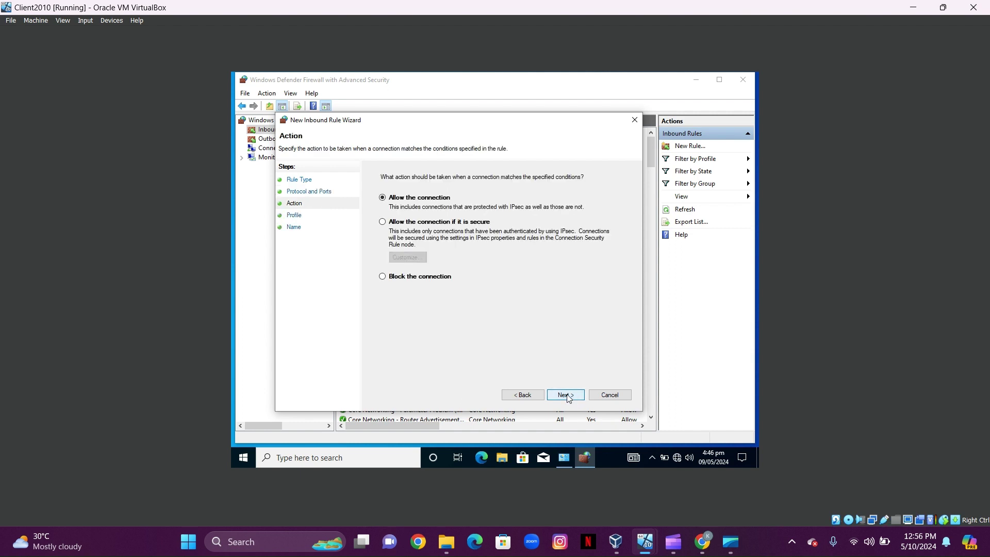
{"action": "left_click", "coordinate": [568, 397]}
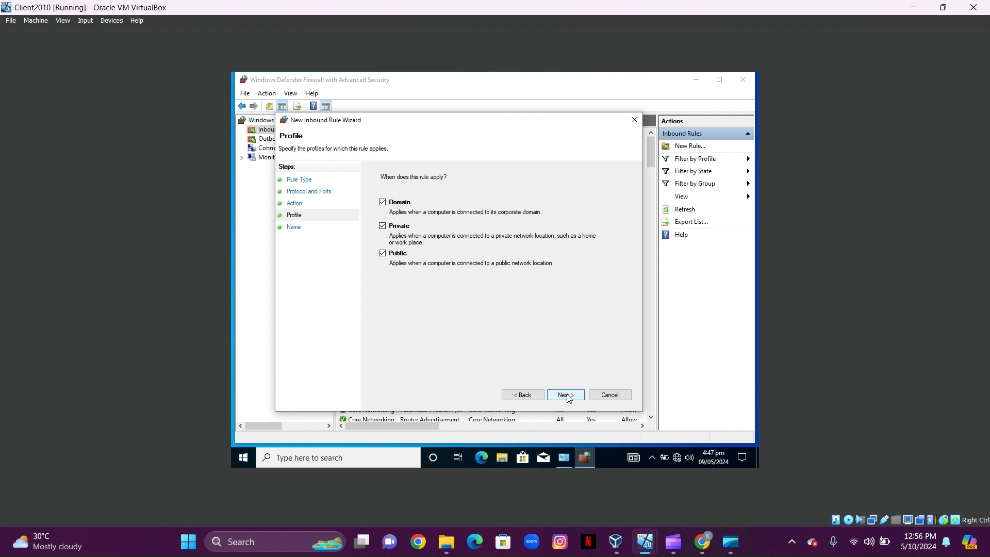
{"action": "left_click", "coordinate": [567, 397]}
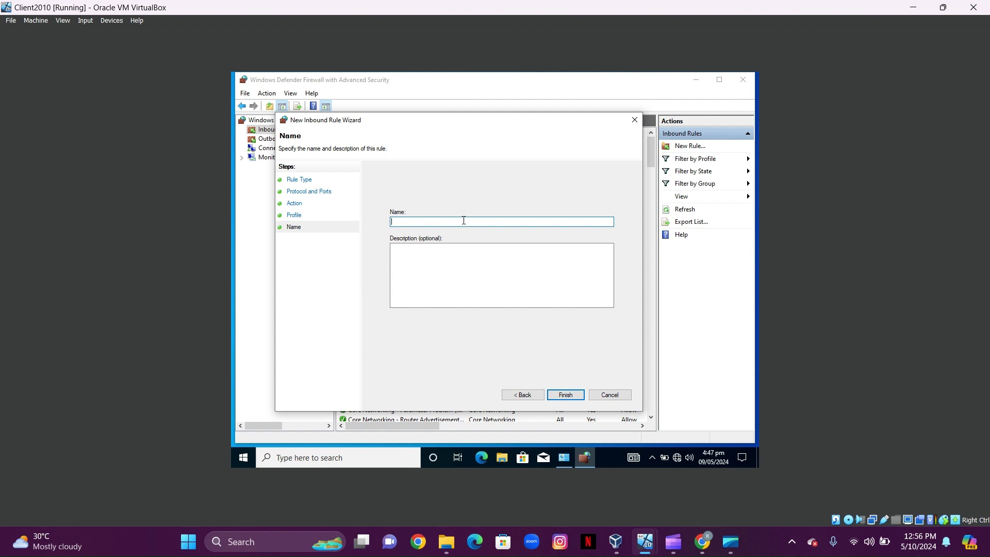
{"action": "type", "text": "TCP"}
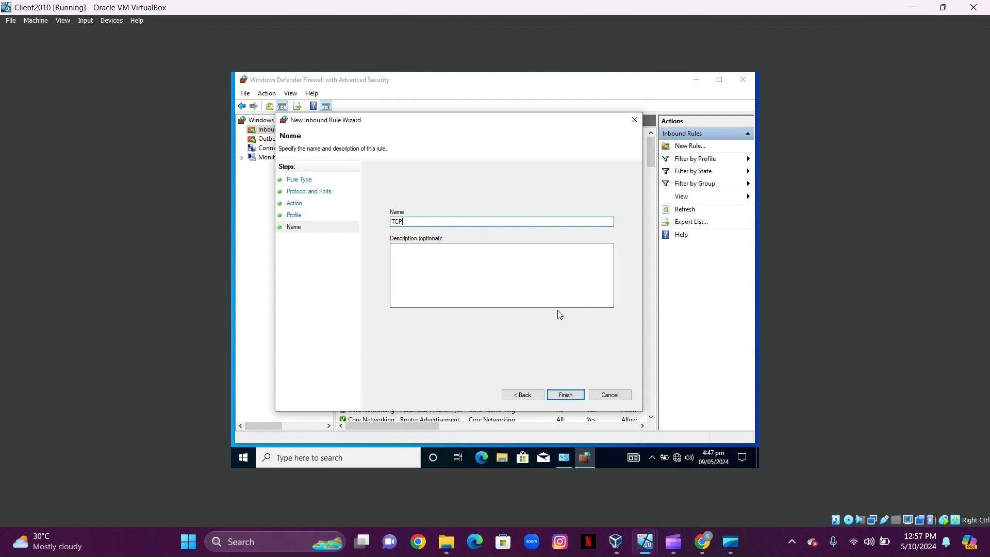
{"action": "left_click", "coordinate": [563, 395]}
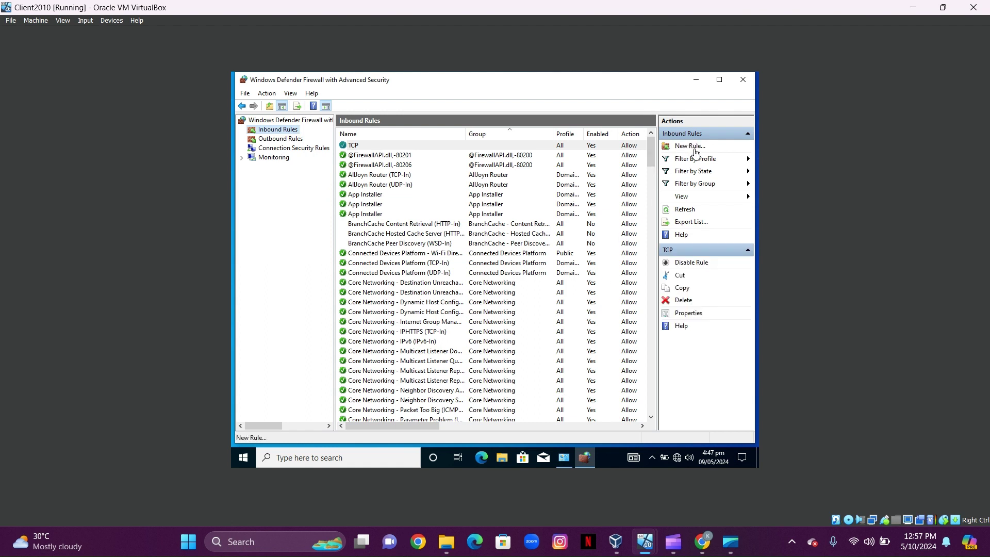
- Start a new Custom inbound rule for all programs with protocol type GRE
{"action": "left_click", "coordinate": [691, 148]}
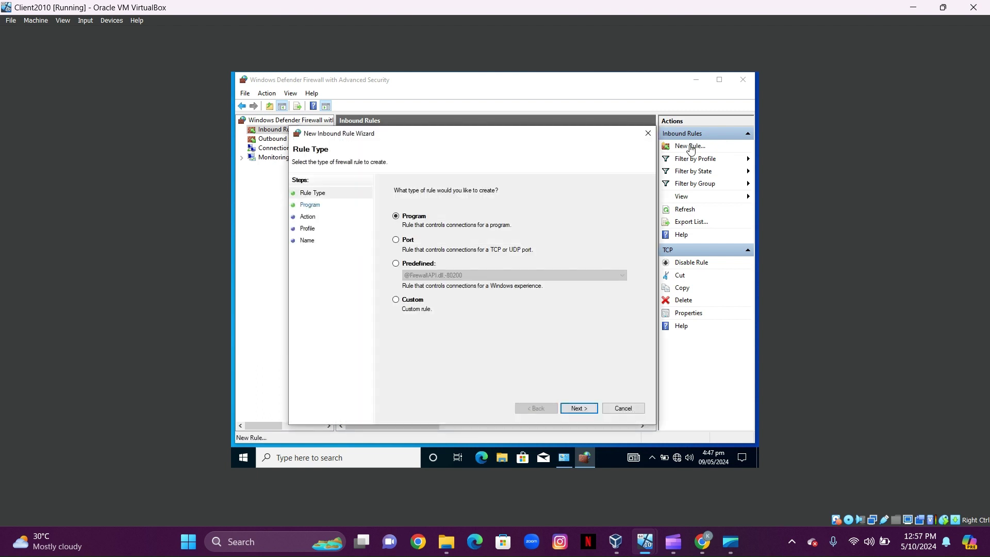
{"action": "left_click", "coordinate": [396, 300]}
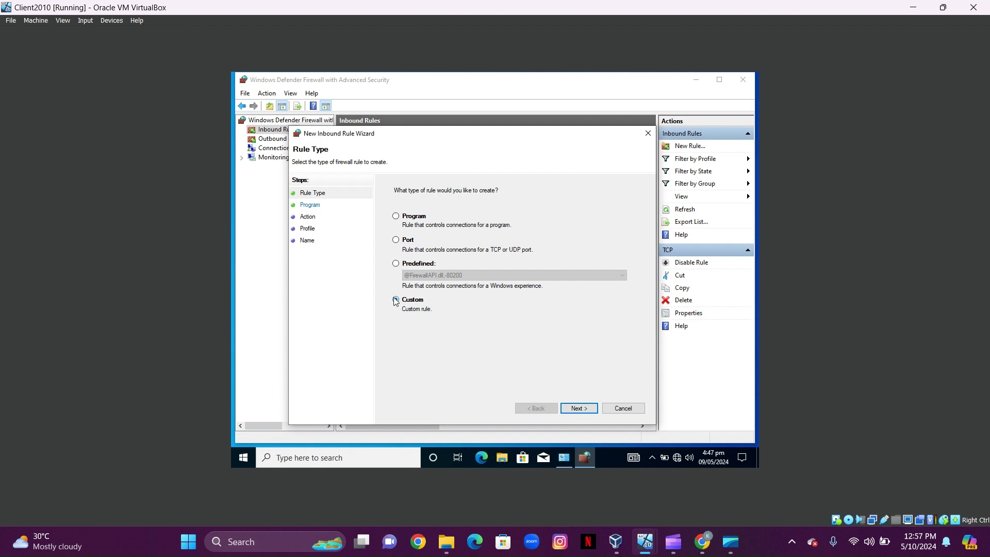
{"action": "left_click", "coordinate": [578, 408]}
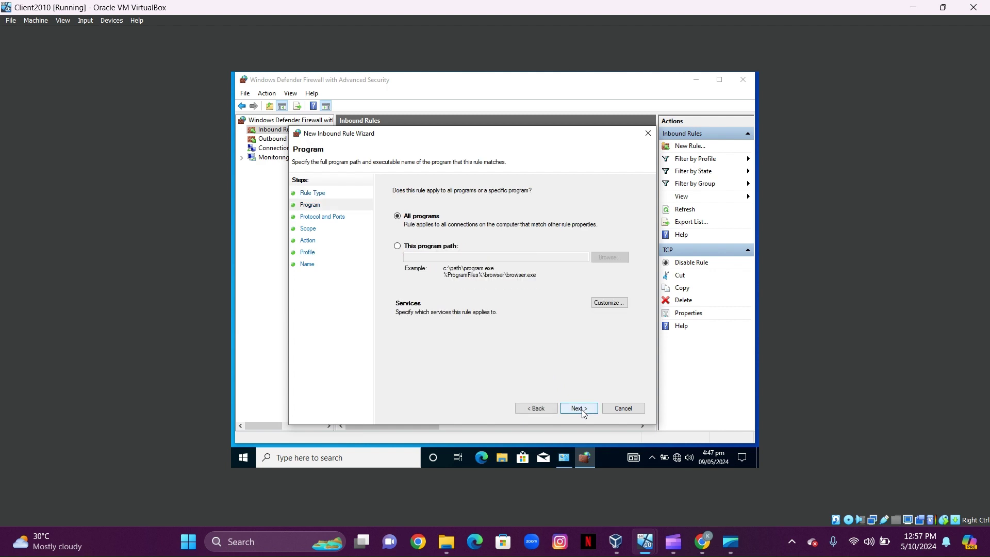
{"action": "left_click", "coordinate": [583, 412]}
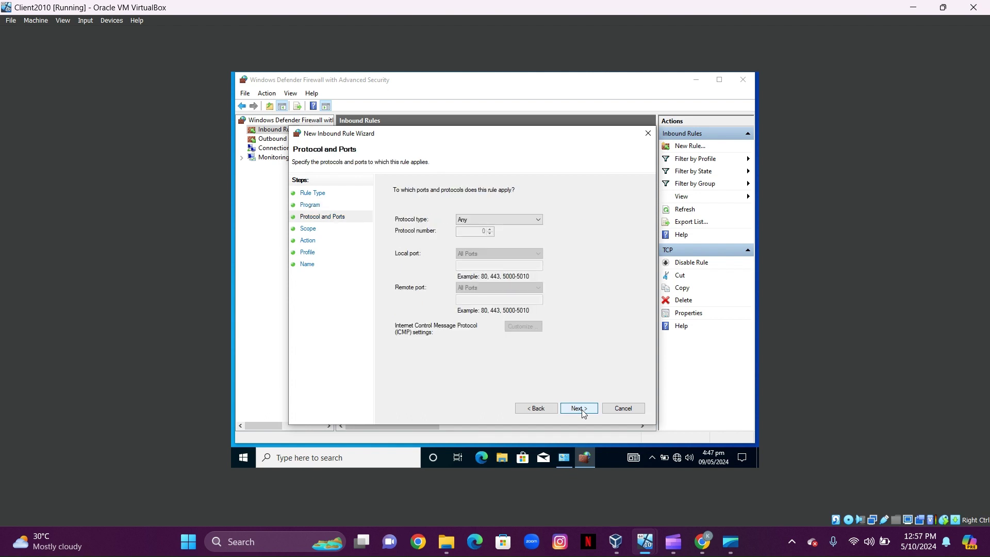
{"action": "left_click", "coordinate": [513, 221]}
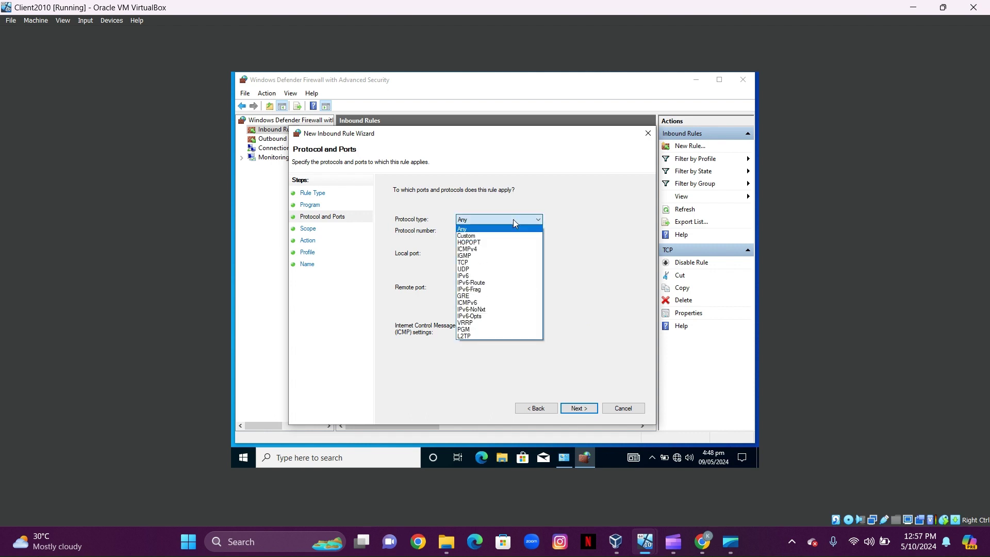
{"action": "left_click", "coordinate": [483, 296]}
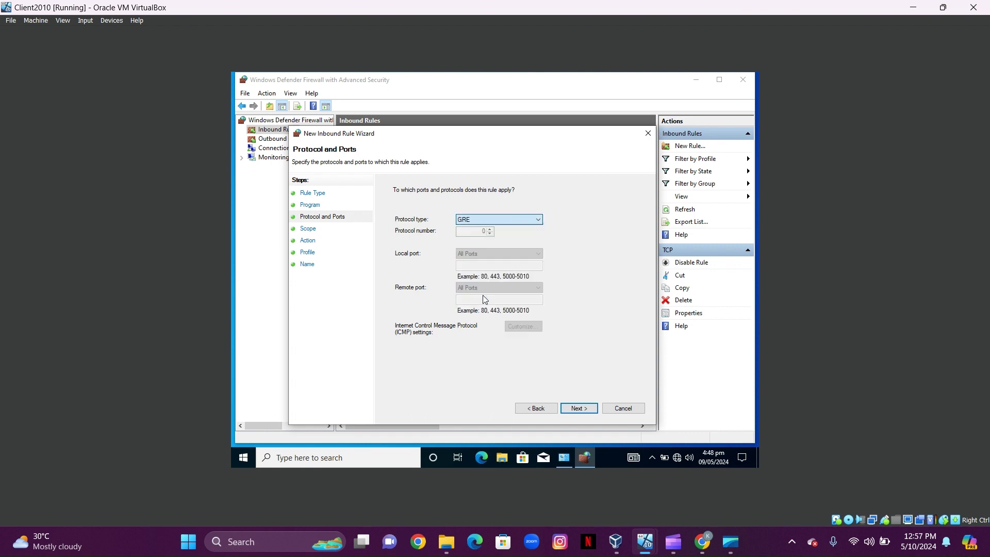
{"action": "left_click", "coordinate": [578, 410]}
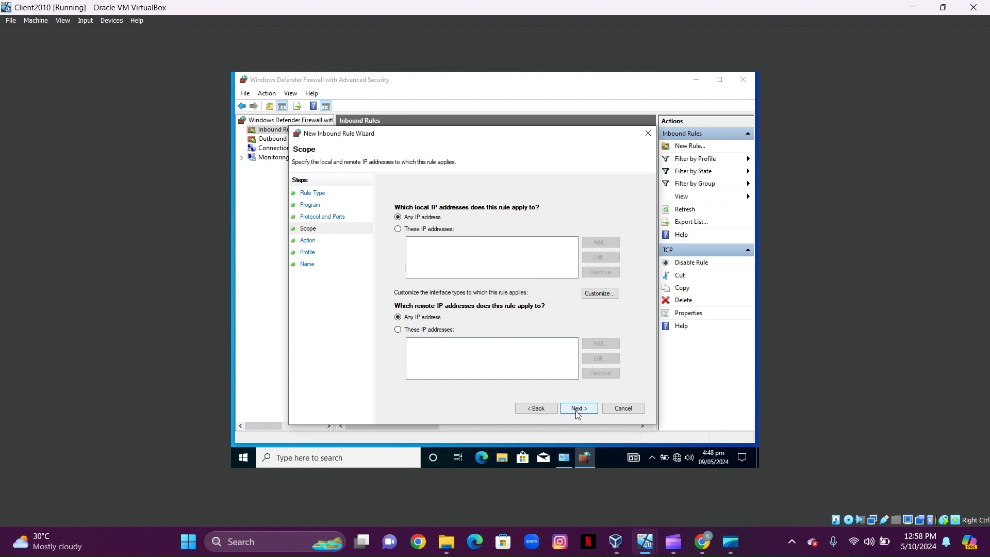
- Keep any-IP scope, Allow and all profiles, and finish the rule named GRE
{"action": "left_click", "coordinate": [579, 410]}
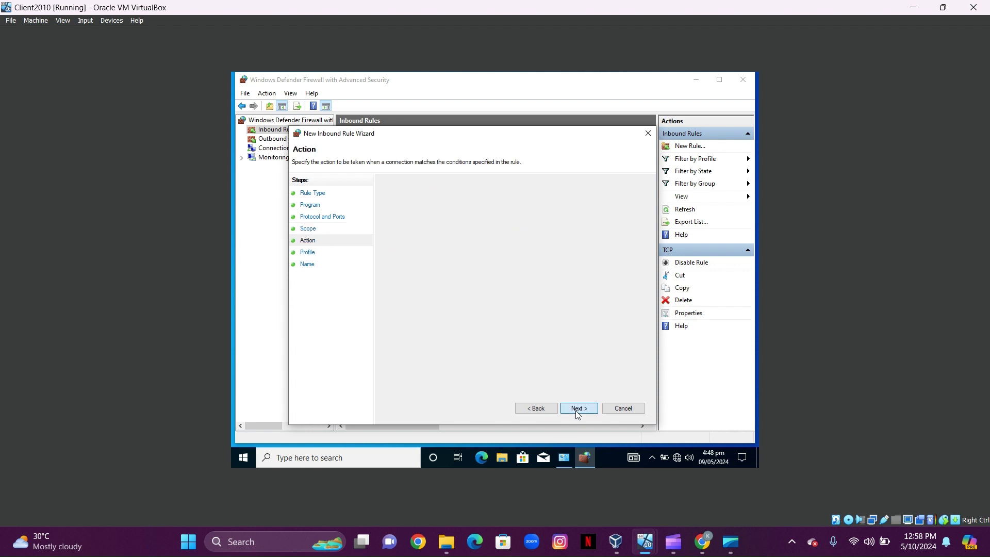
{"action": "left_click", "coordinate": [577, 411]}
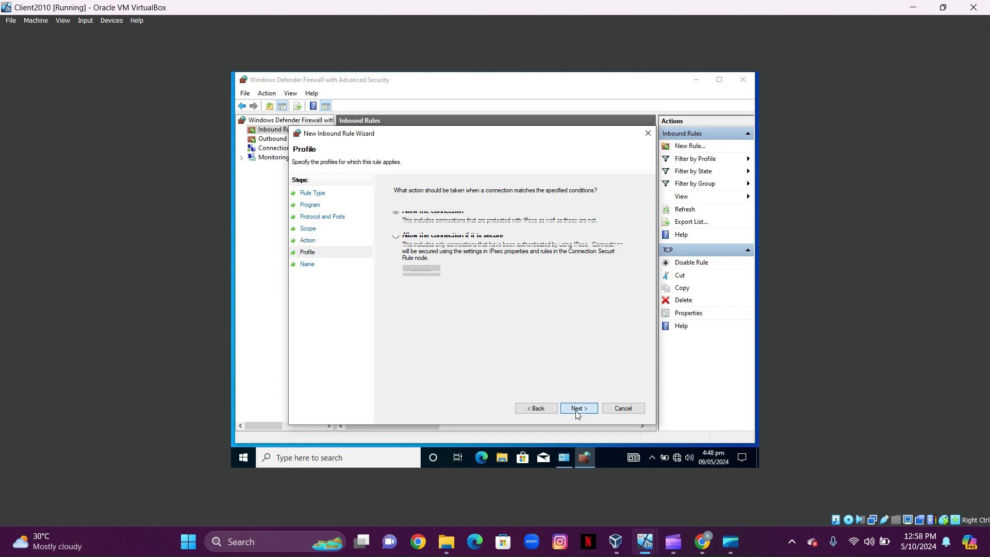
{"action": "left_click", "coordinate": [578, 410]}
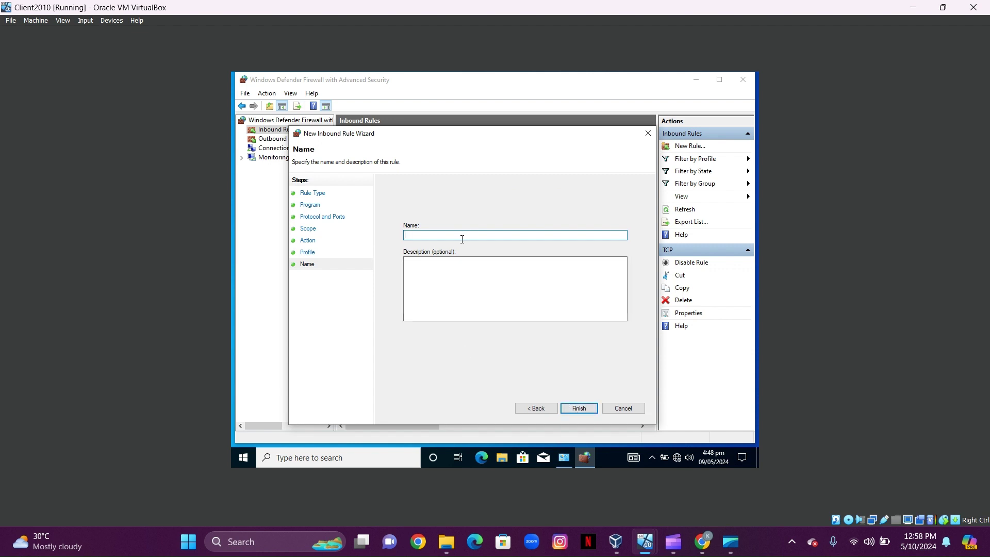
{"action": "type", "text": "GRE"}
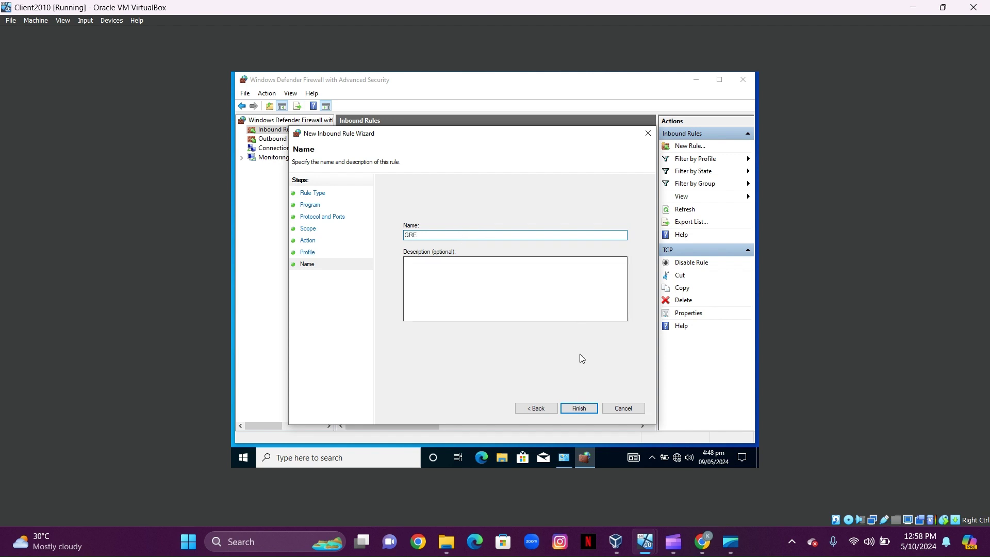
{"action": "left_click", "coordinate": [578, 408]}
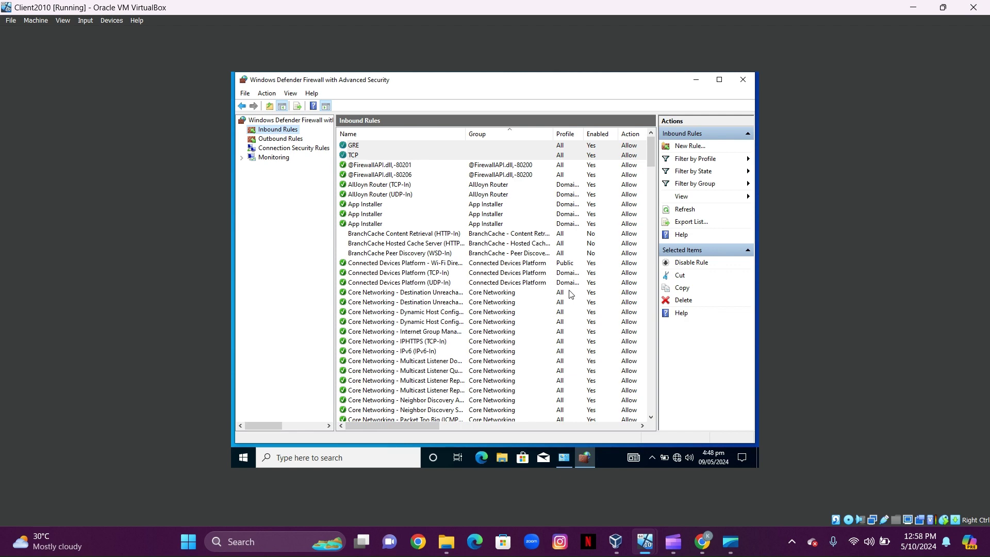
- Close the advanced firewall console and the firewall Control Panel window
{"action": "left_click", "coordinate": [743, 80]}
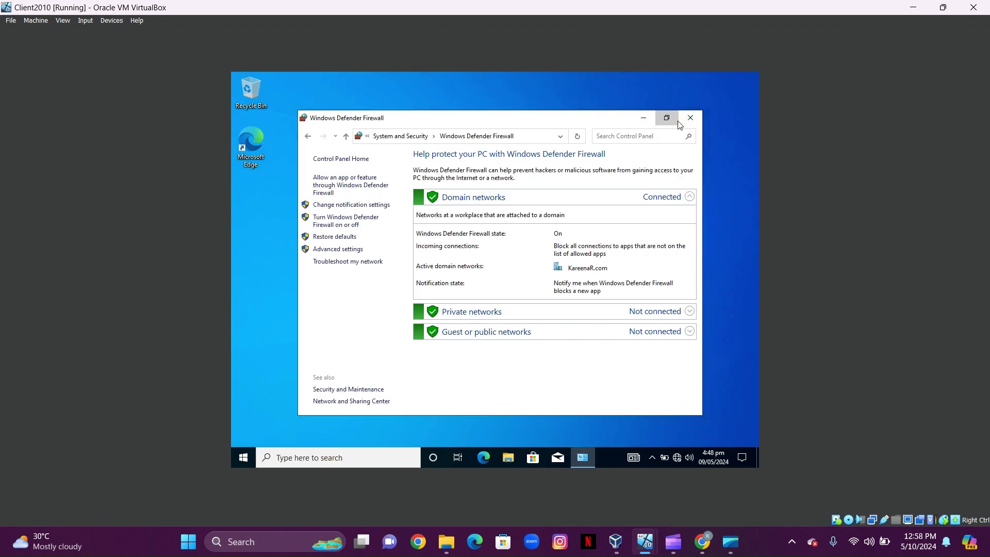
{"action": "left_click", "coordinate": [671, 114]}
{"action": "left_click", "coordinate": [746, 78]}
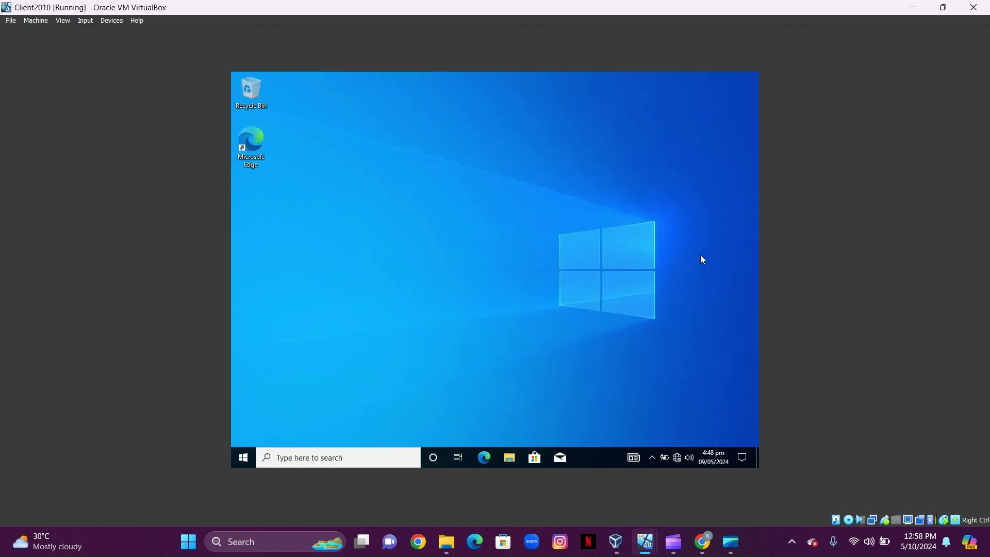
- Go to the VPN page of Network & Internet settings and begin adding a VPN connection
{"action": "mouse_move", "coordinate": [680, 460]}
{"action": "left_click", "coordinate": [678, 459]}
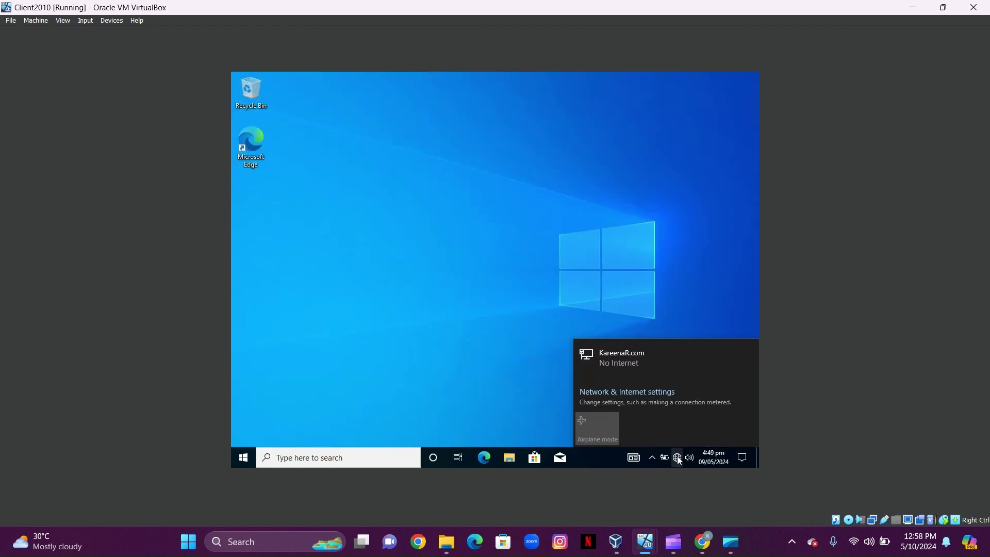
{"action": "left_click", "coordinate": [650, 394]}
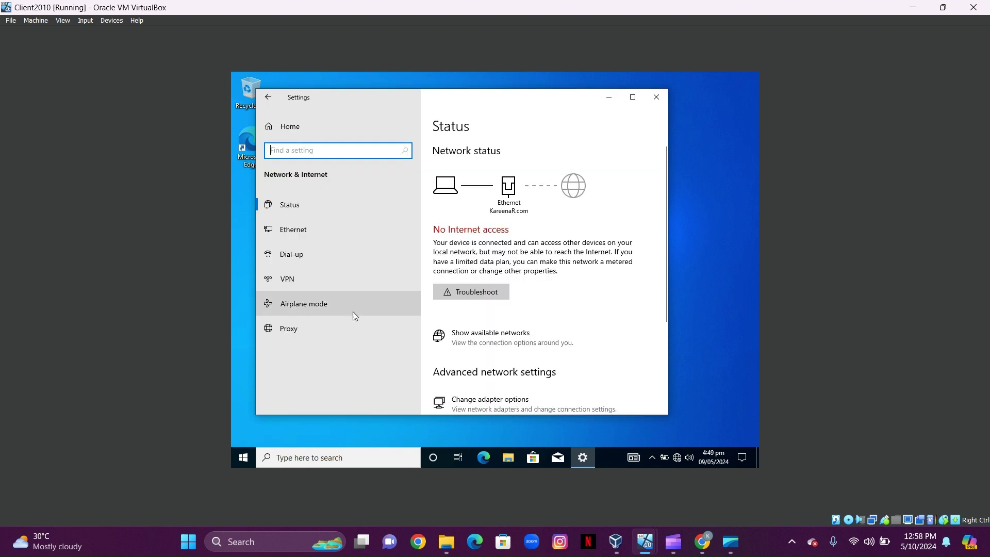
{"action": "left_click", "coordinate": [306, 283]}
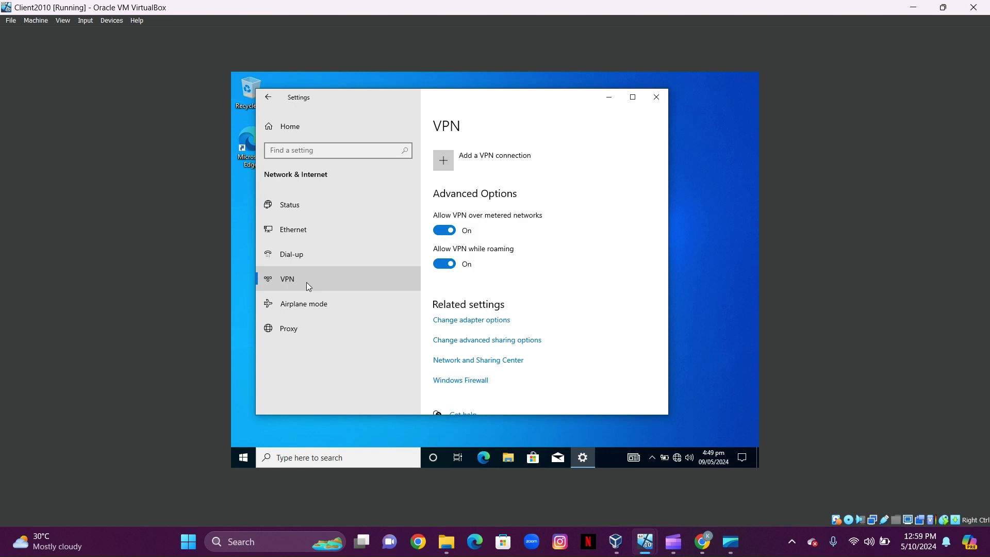
{"action": "left_click", "coordinate": [442, 163]}
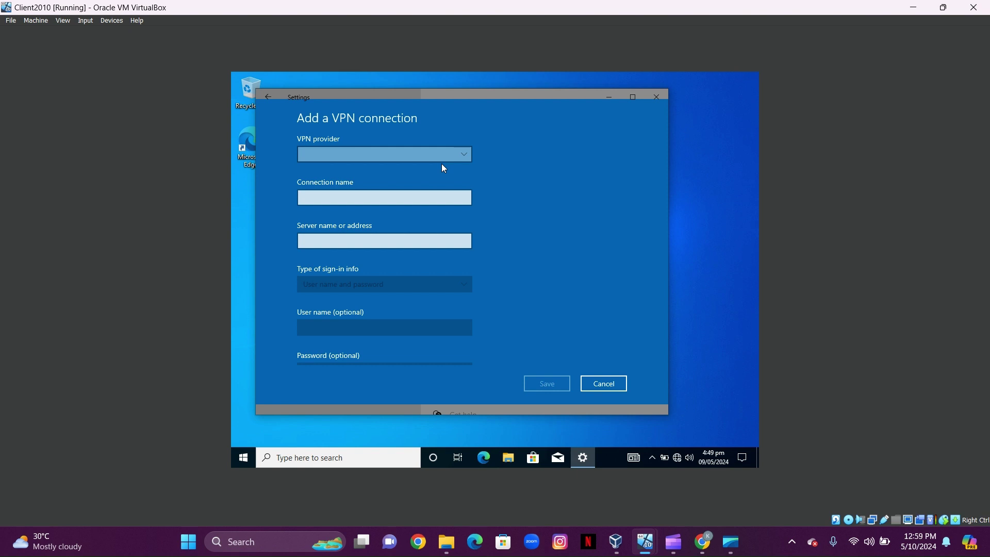
- Choose Windows (built-in) provider, name the connection Server VPN, server address 192.168.0.1
{"action": "left_click", "coordinate": [464, 157]}
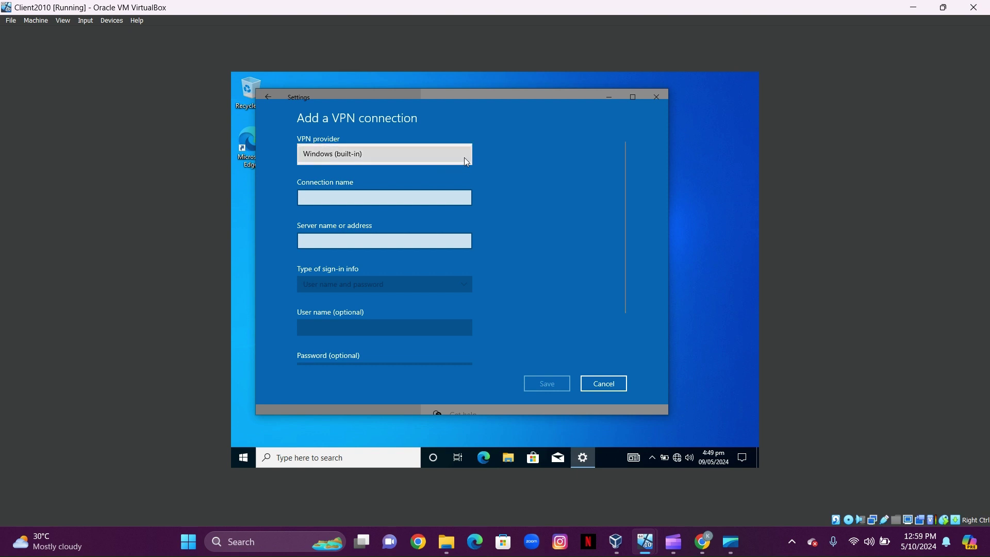
{"action": "left_click", "coordinate": [385, 154]}
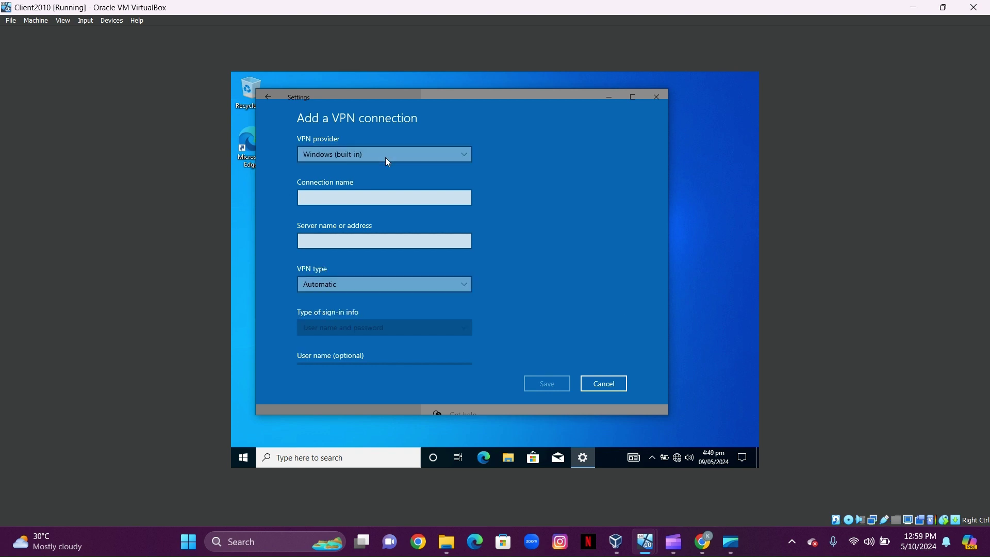
{"action": "left_click", "coordinate": [376, 203]}
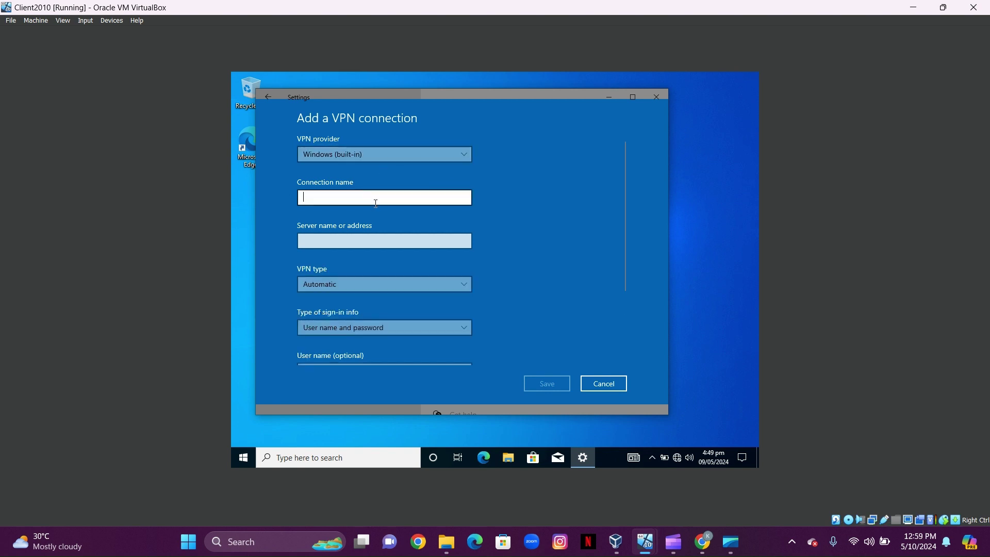
{"action": "type", "text": "sERVER"}
{"action": "key", "text": "BackSpace"}
{"action": "key", "text": "BackSpace"}
{"action": "key", "text": "BackSpace"}
{"action": "key", "text": "BackSpace"}
{"action": "key", "text": "BackSpace"}
{"action": "key", "text": "BackSpace"}
{"action": "type", "text": "Server VPN"}
{"action": "left_click", "coordinate": [376, 239]}
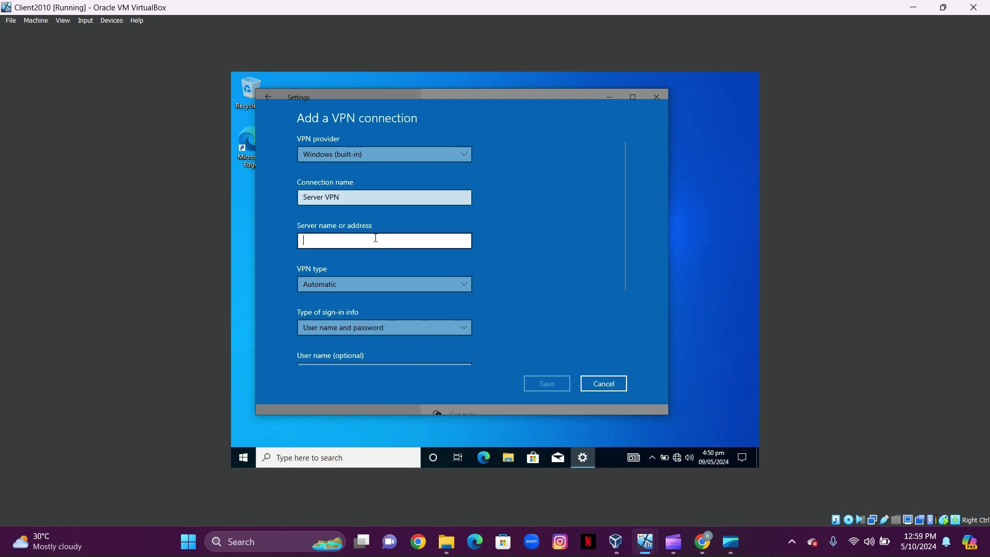
{"action": "type", "text": "192"}
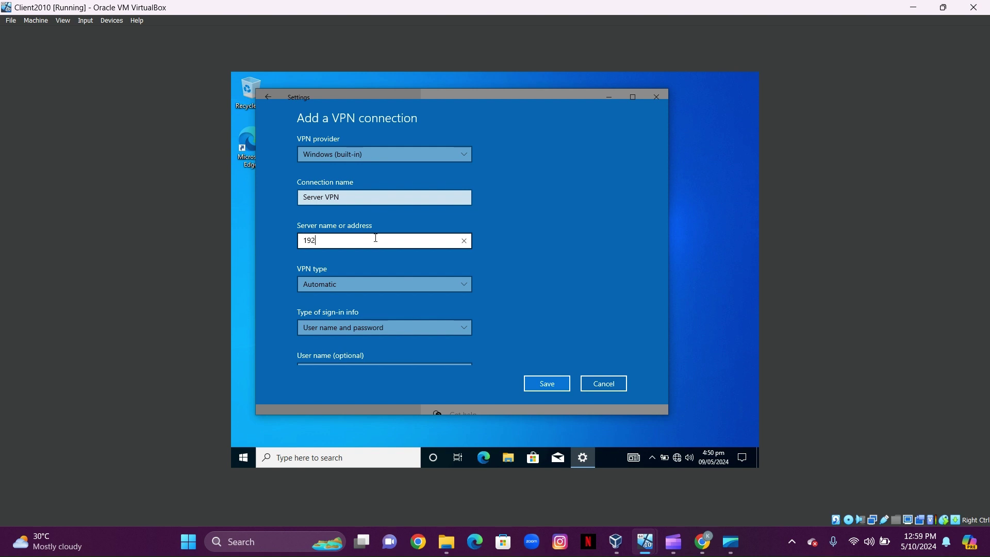
{"action": "type", "text": ".168.0.1"}
- Set VPN type to PPTP, enter Administrator and its password, and save the connection
{"action": "left_click_drag", "start_coordinate": [621, 261], "coordinate": [617, 331]}
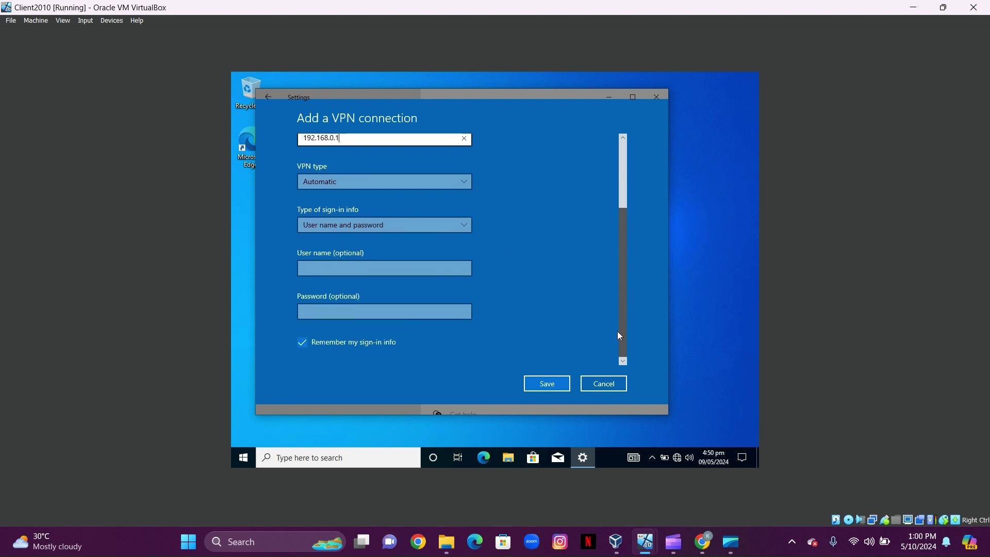
{"action": "left_click", "coordinate": [413, 187]}
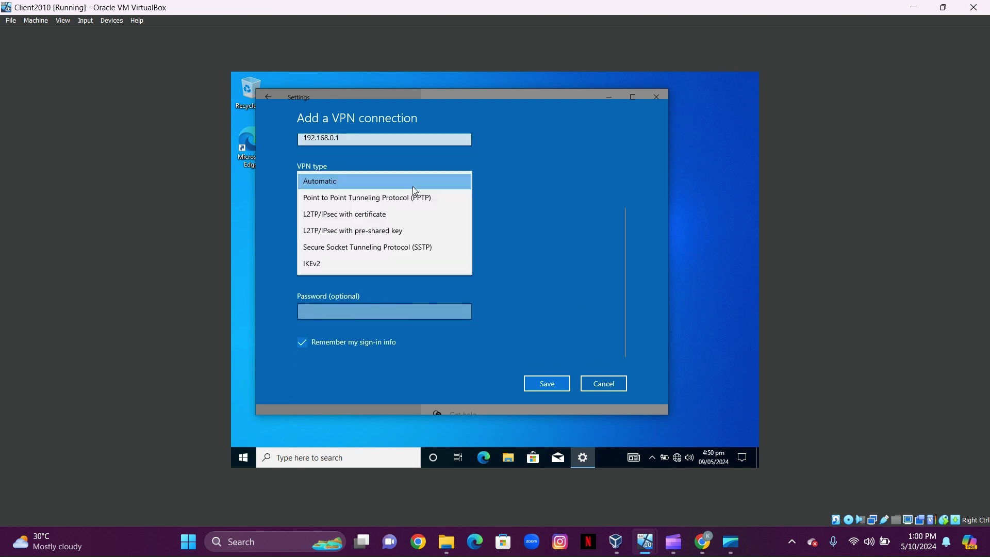
{"action": "left_click", "coordinate": [413, 199]}
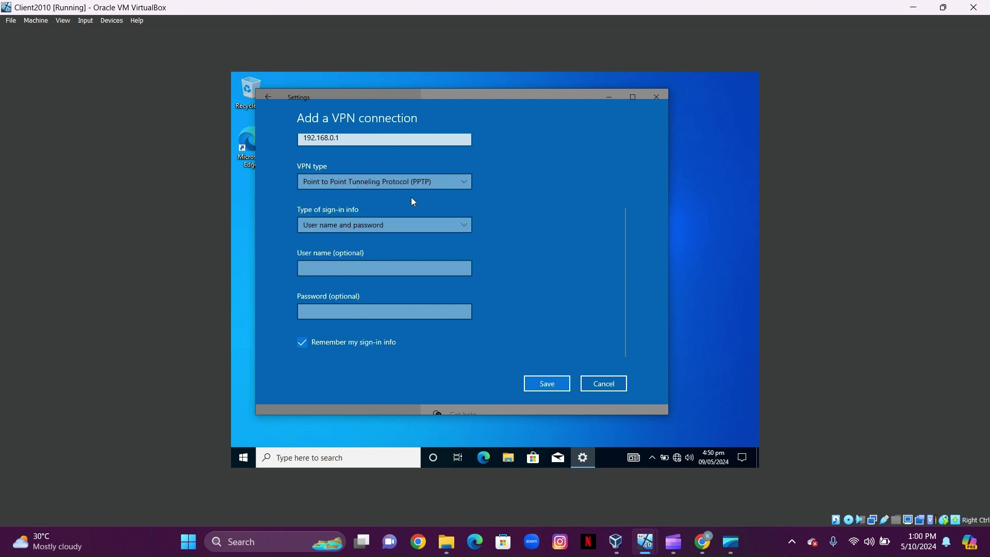
{"action": "left_click", "coordinate": [413, 271]}
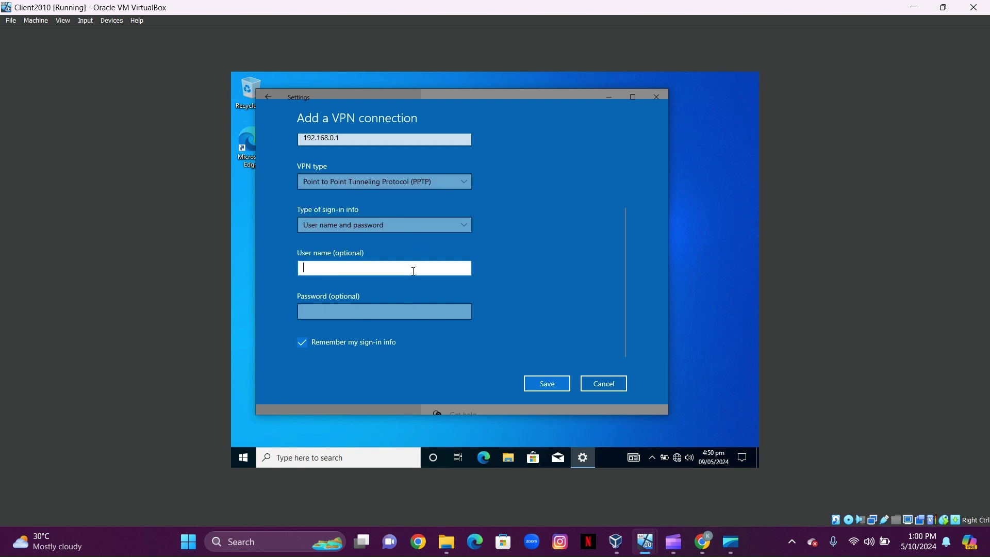
{"action": "type", "text": "Administrator"}
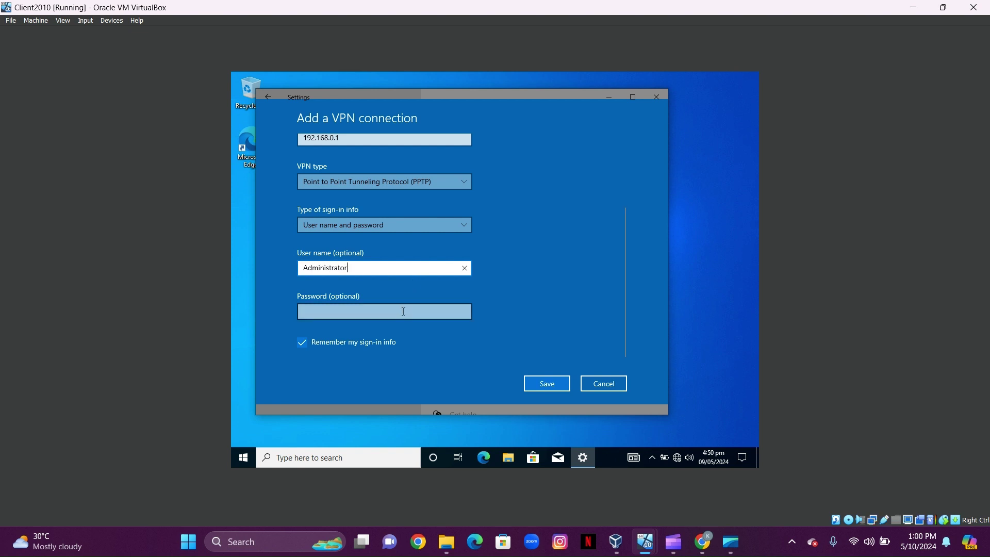
{"action": "left_click", "coordinate": [403, 311]}
{"action": "type", "text": "Passw0r"}
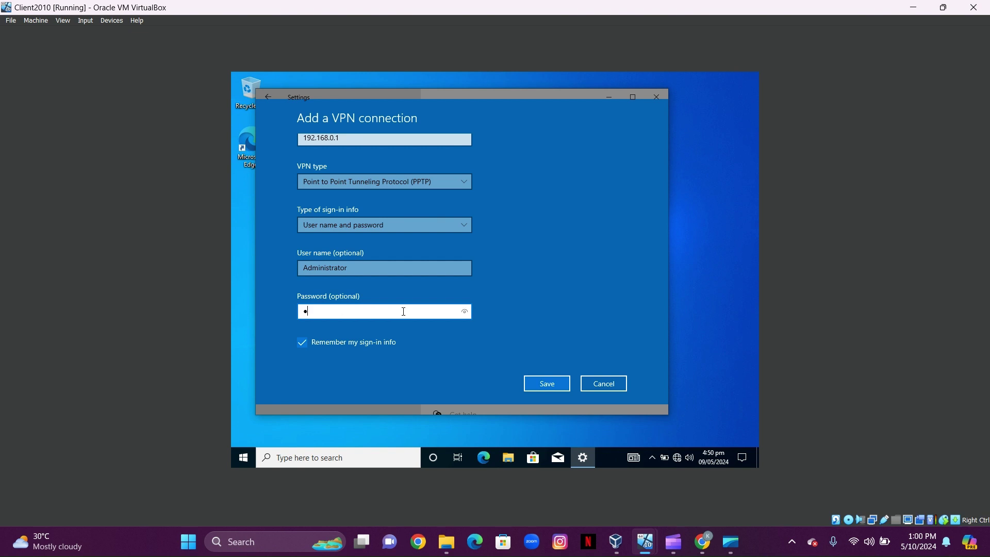
{"action": "type", "text": "d!"}
{"action": "left_click", "coordinate": [547, 387]}
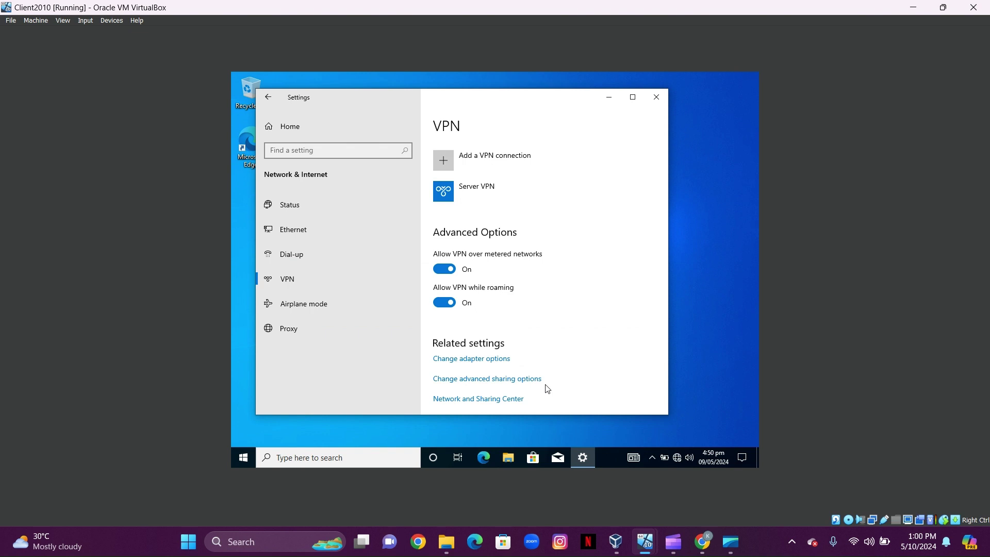
- Select Server VPN and connect it to 192.168.0.1
{"action": "left_click", "coordinate": [457, 197]}
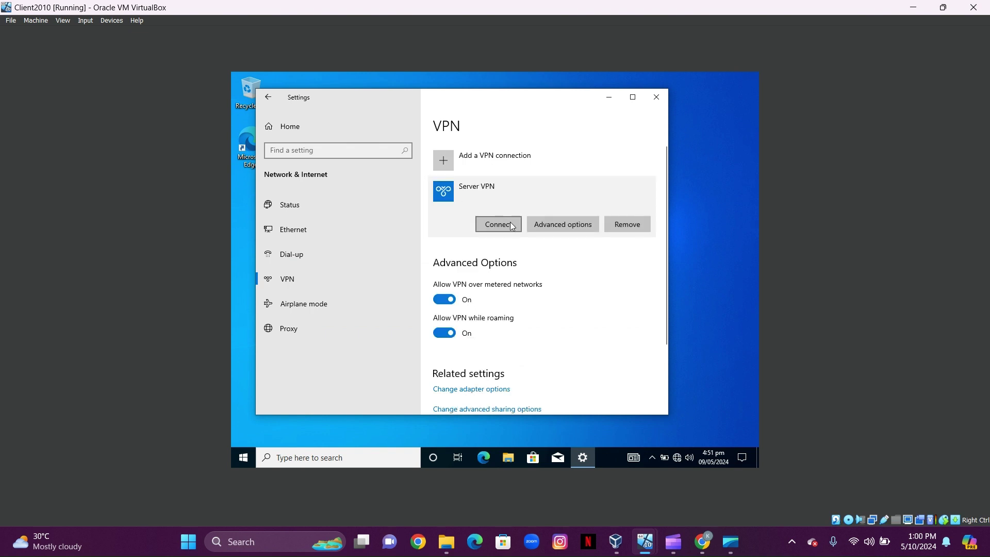
{"action": "left_click", "coordinate": [500, 225]}
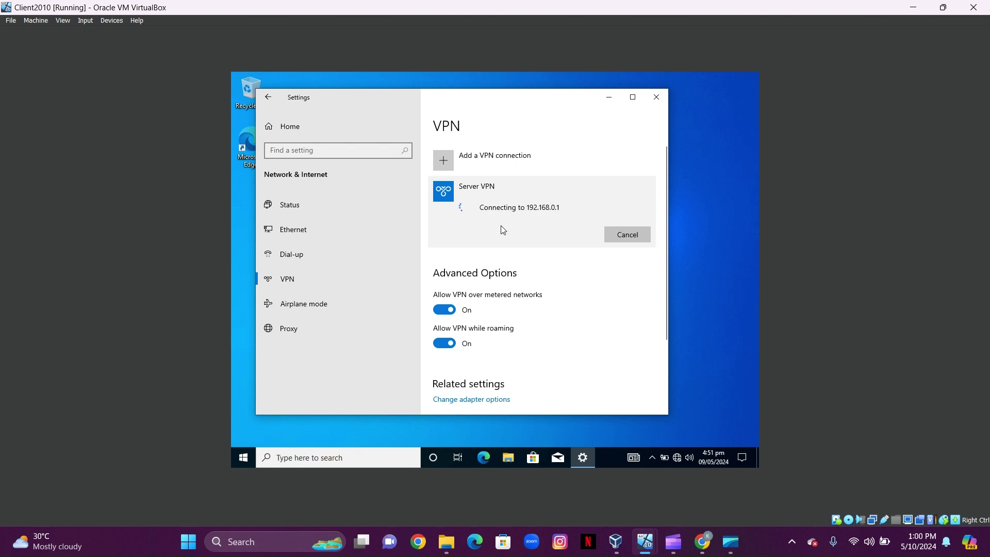